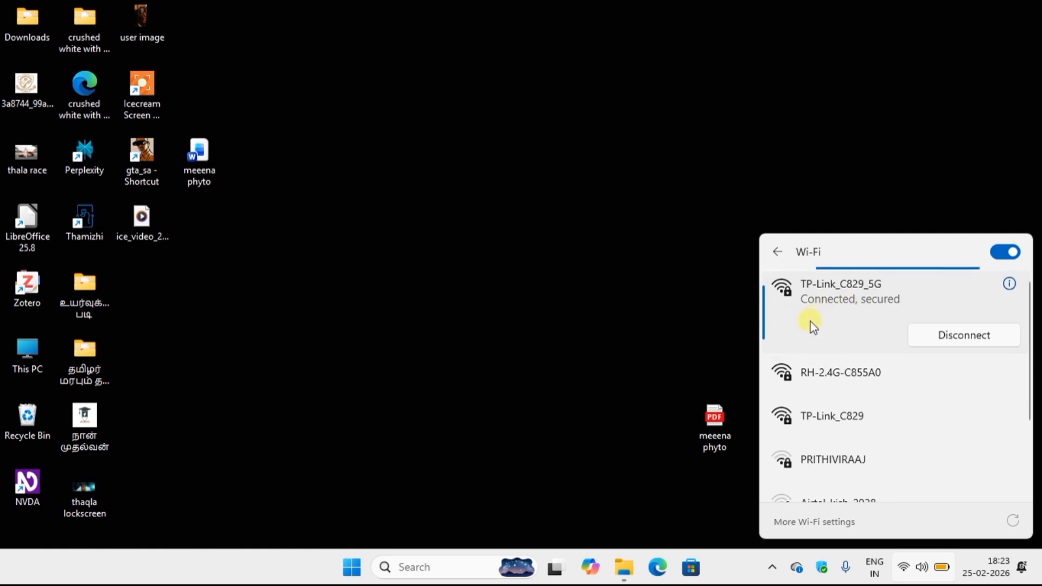
Close the Wi-Fi list, open Edge and run a web search for 'google'.
click(636, 249)
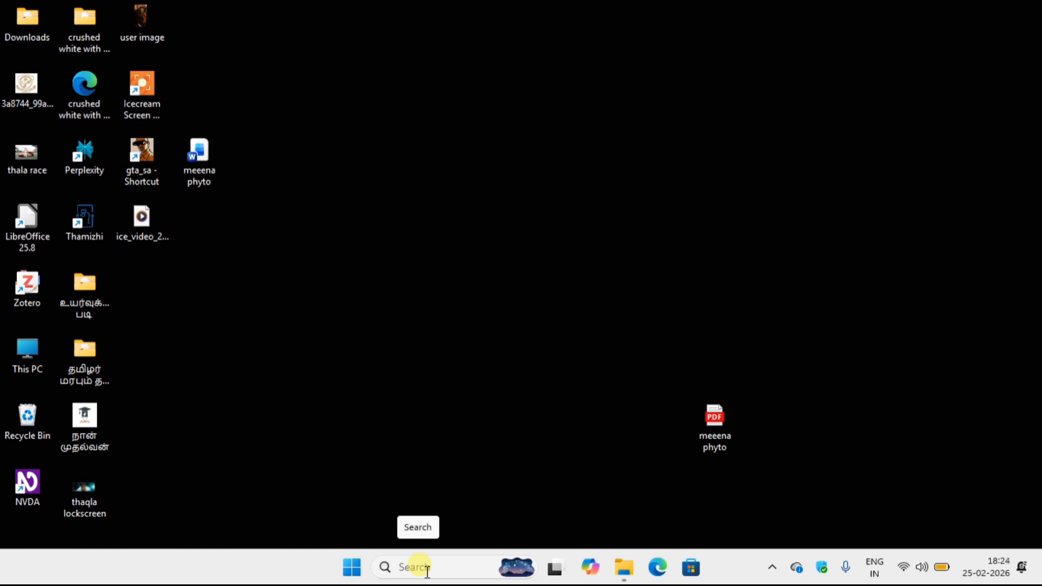
click(663, 558)
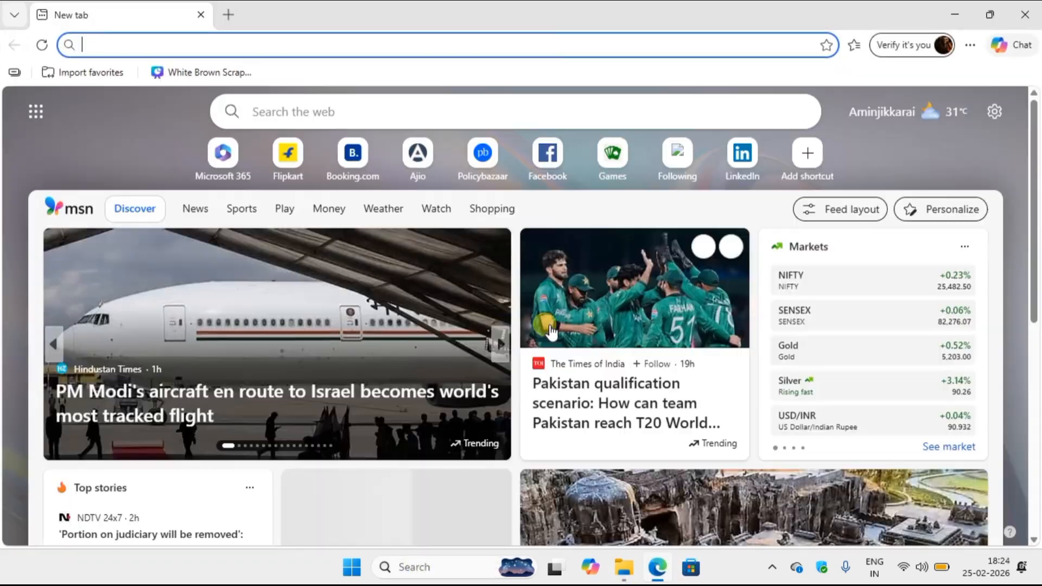
click(424, 48)
text(google)
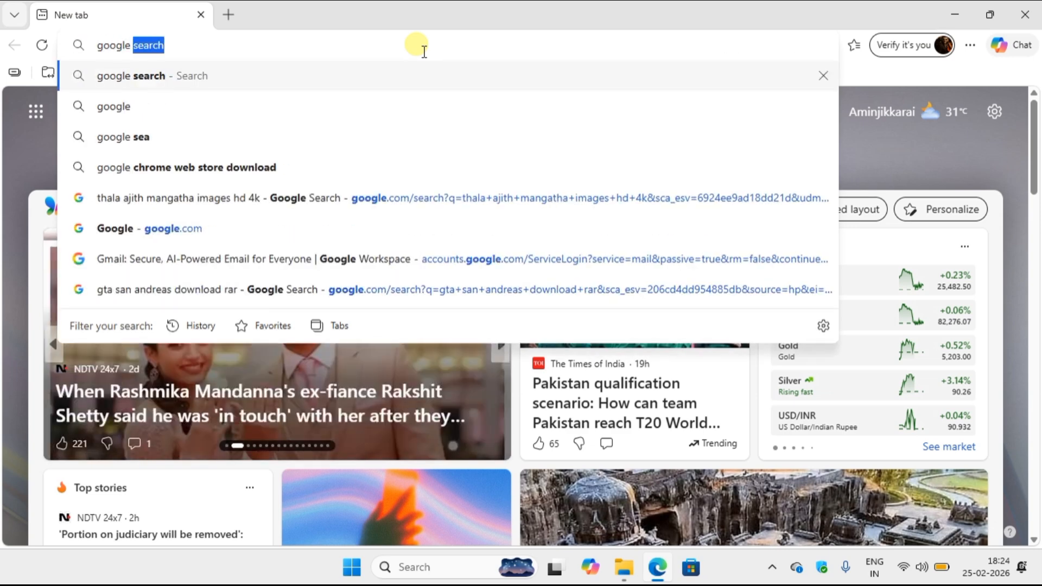
key(BackSpace)
key(BackSpace)
key(BackSpace)
key(Return)
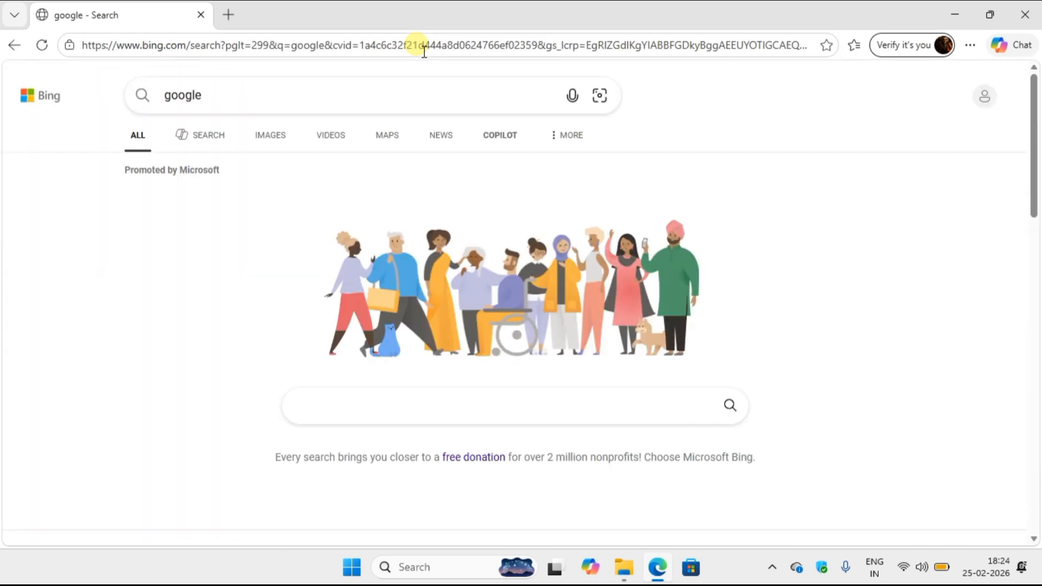
Search Bing for the address 192.168.1.1.
click(383, 406)
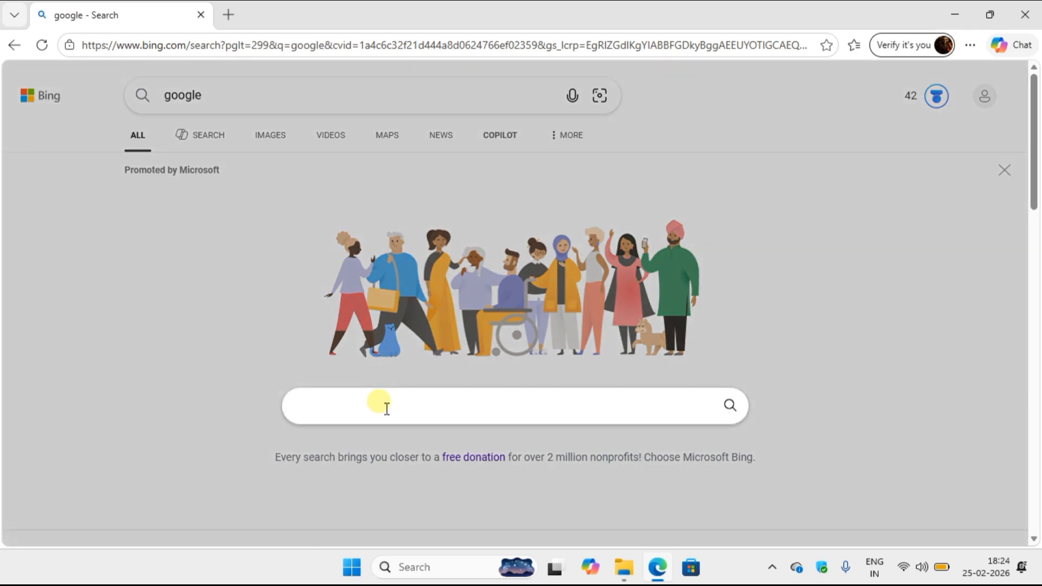
text(192.1)
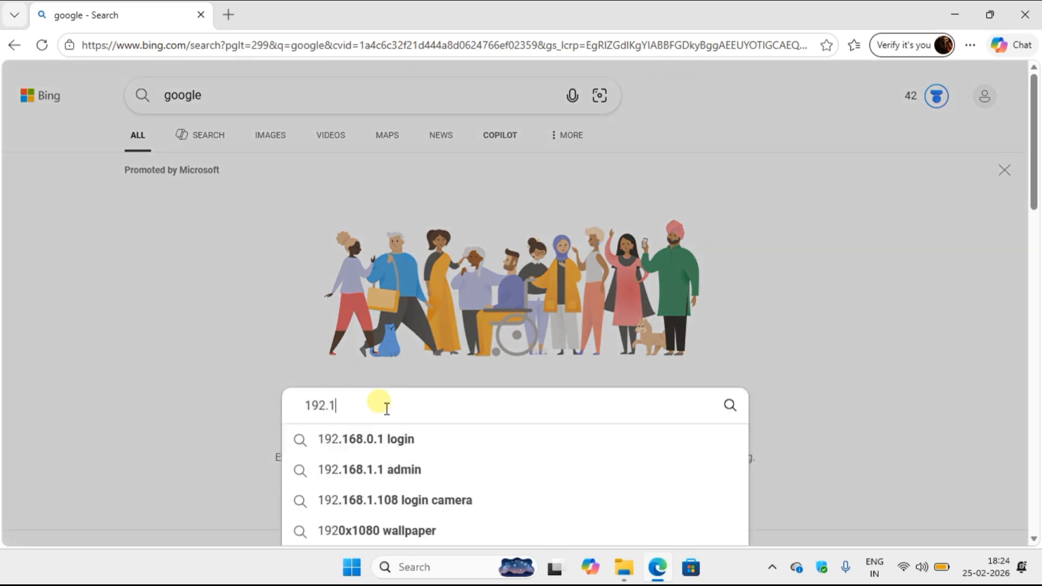
text(68.1.1)
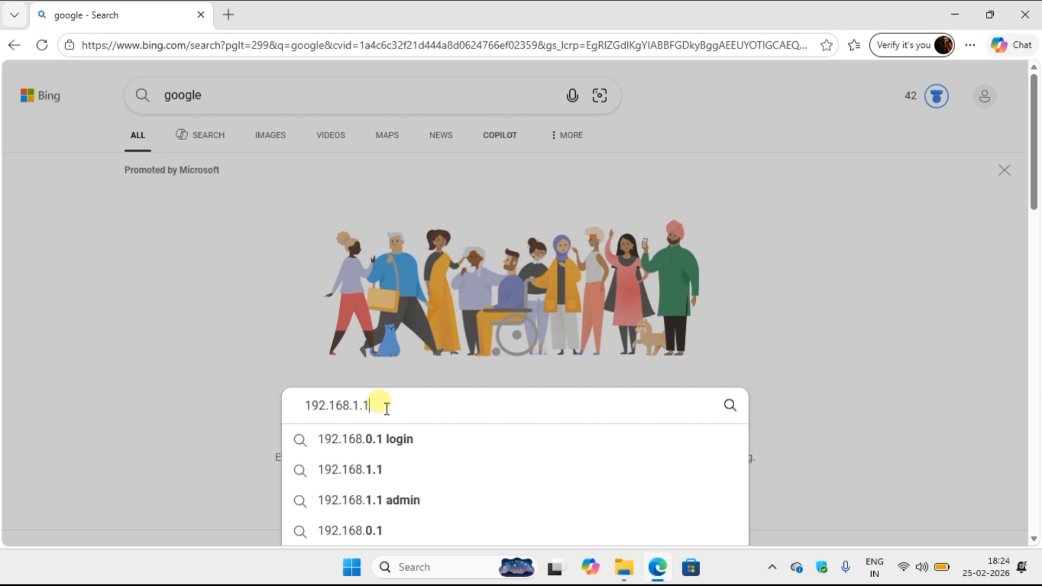
key(Return)
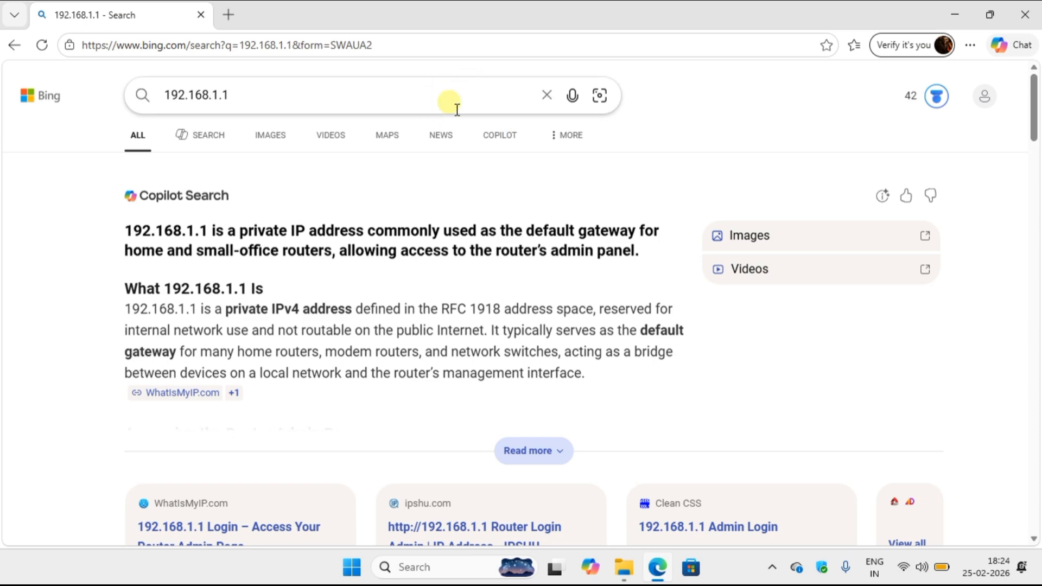
Load 192.168.1.1 in the address bar and check the available Wi-Fi networks.
click(469, 46)
text(1)
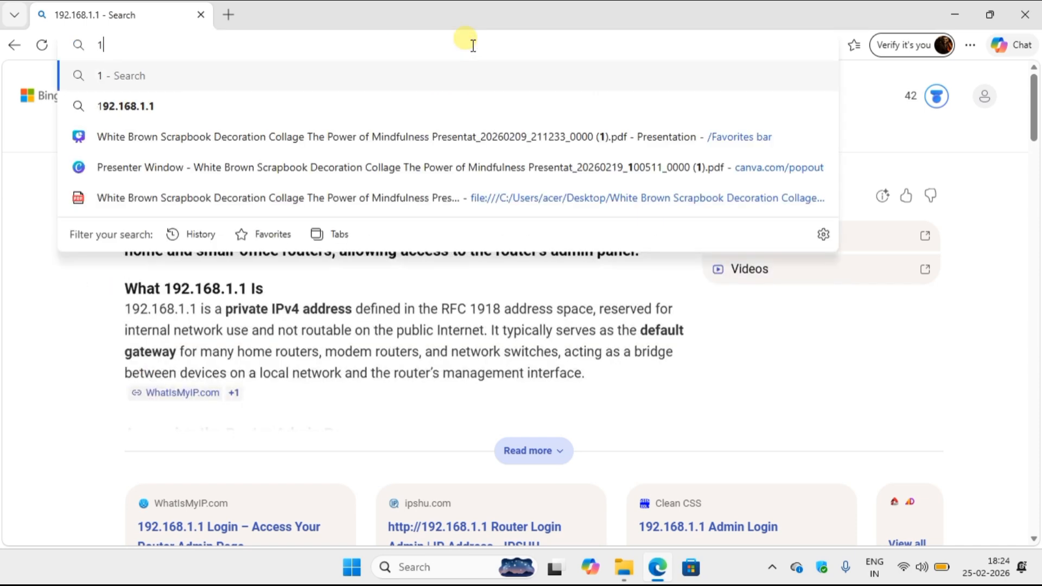
text(92.168)
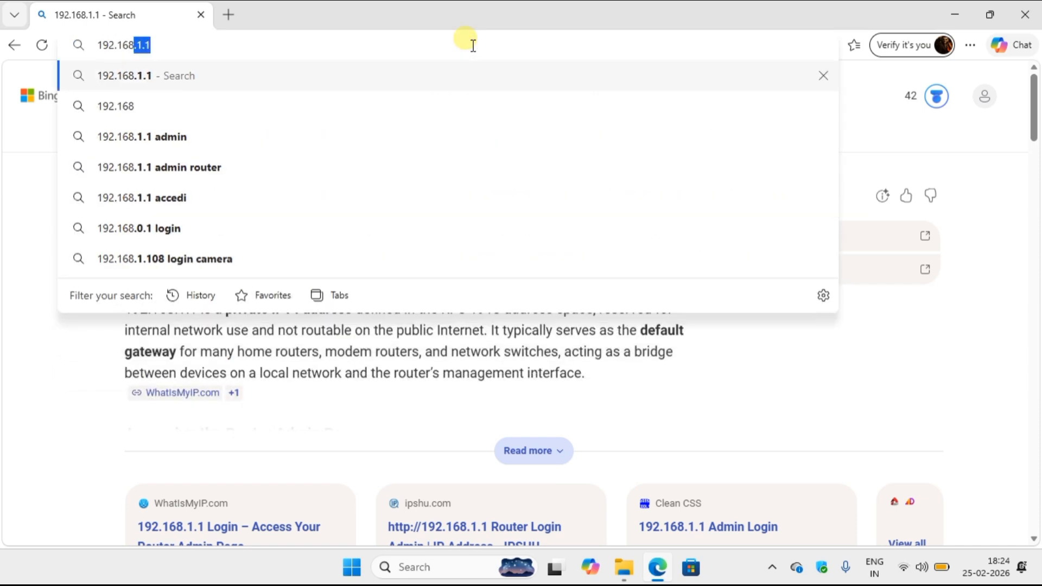
text(.1.1)
key(Return)
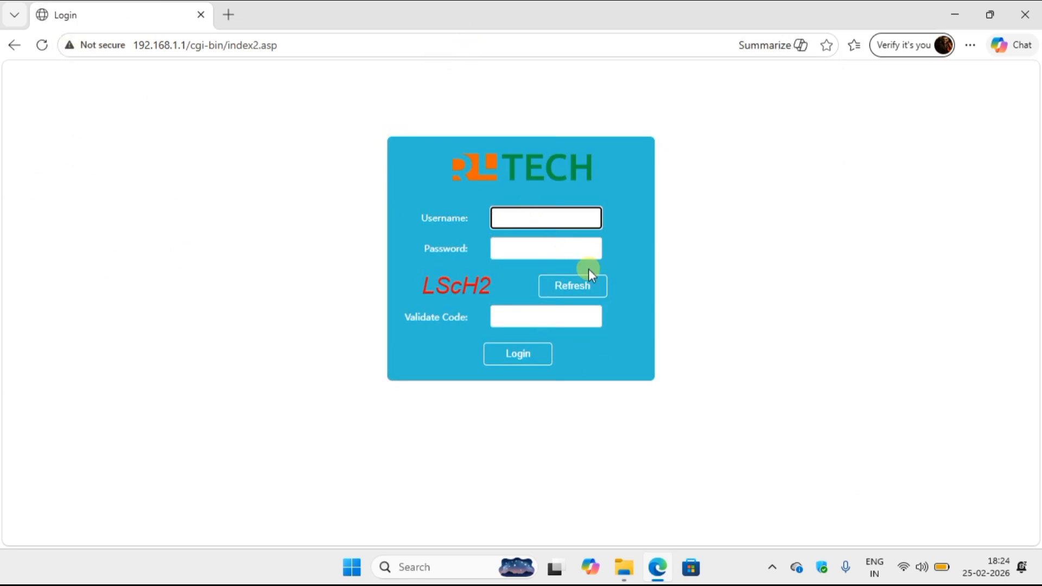
click(903, 566)
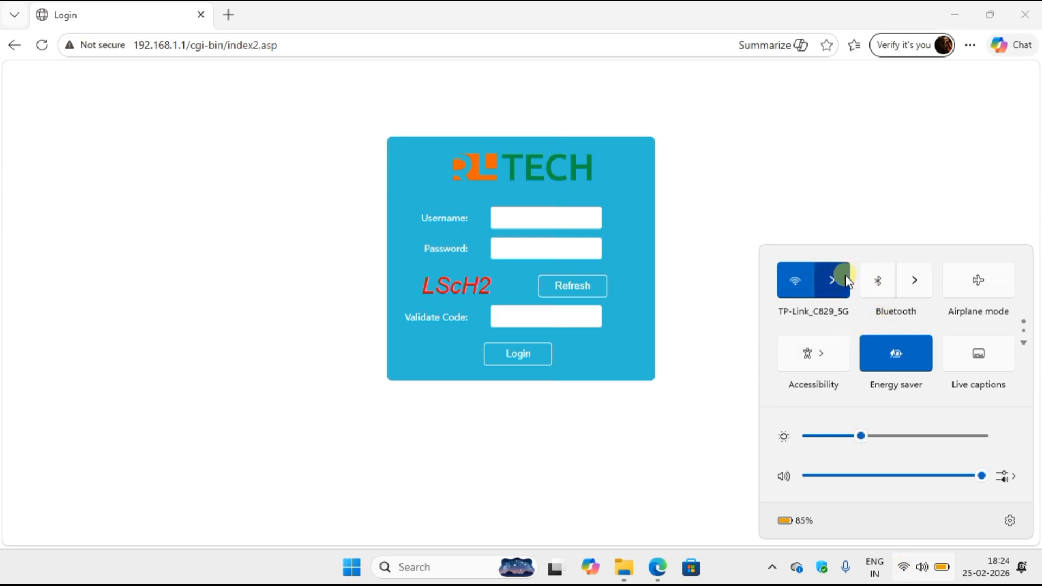
click(847, 278)
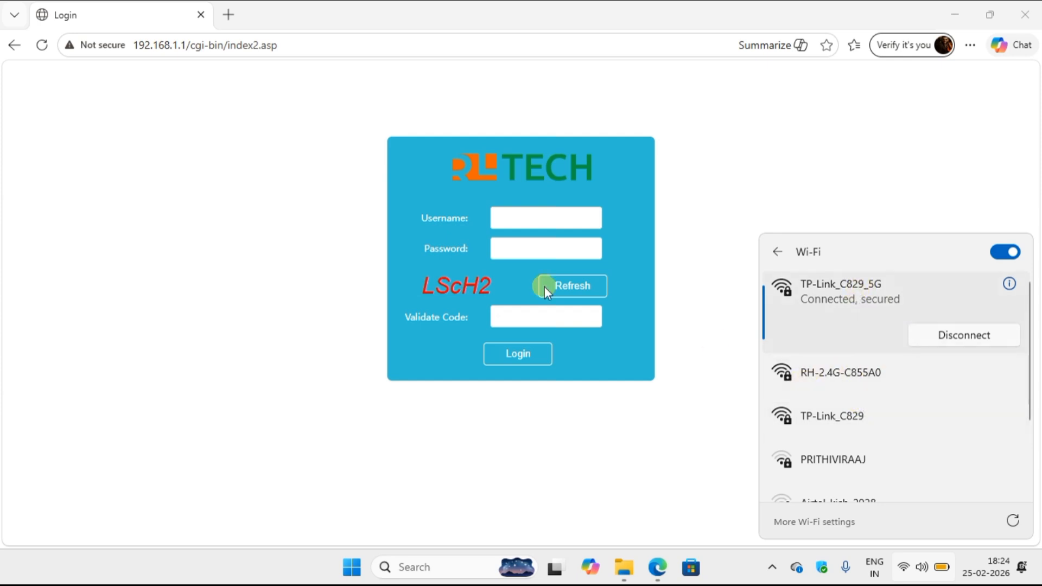
Load the router admin page at 192.168.0.1 instead.
click(295, 44)
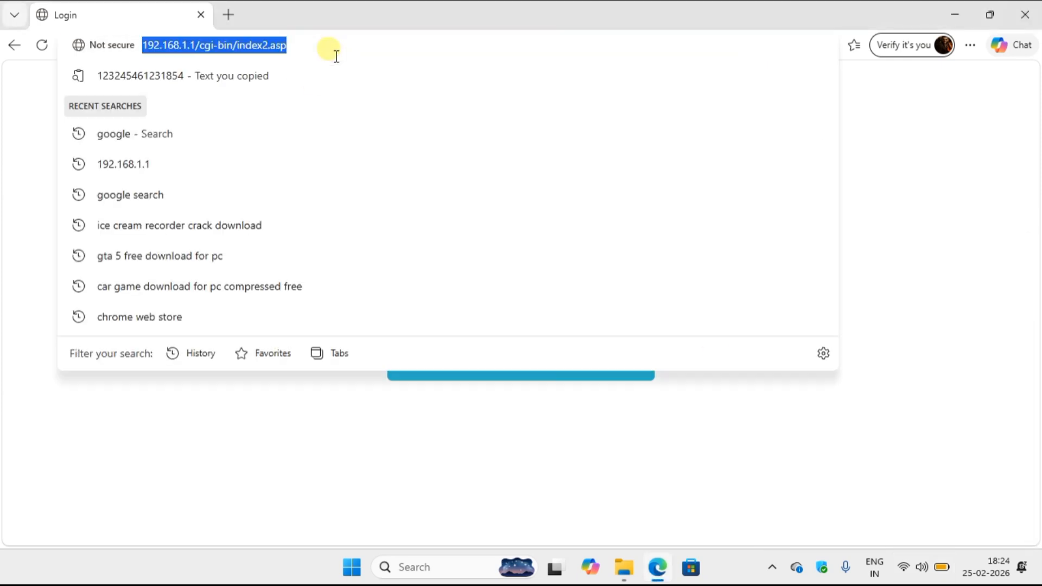
text(192.16)
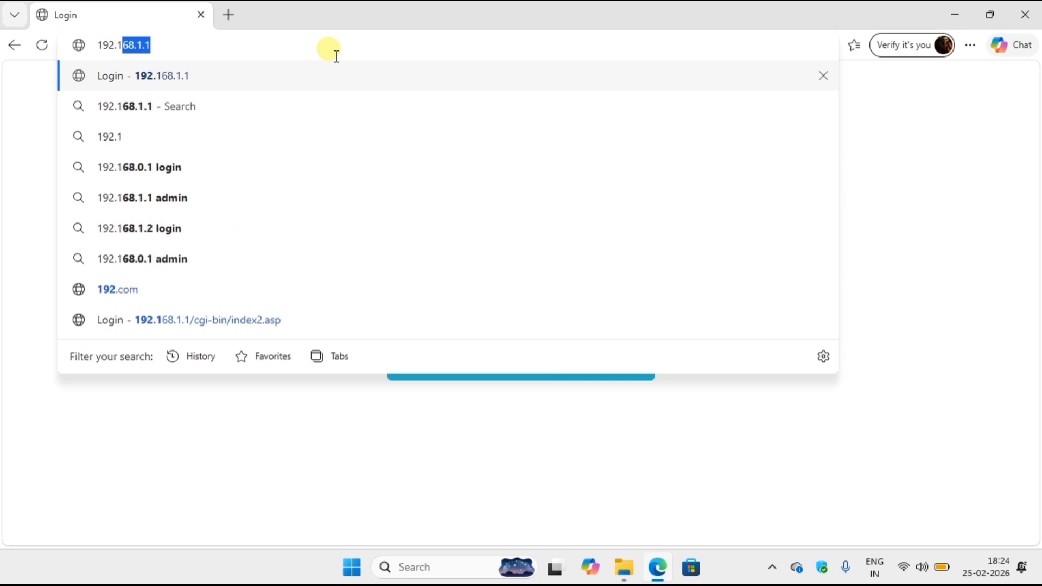
text(8.0.1)
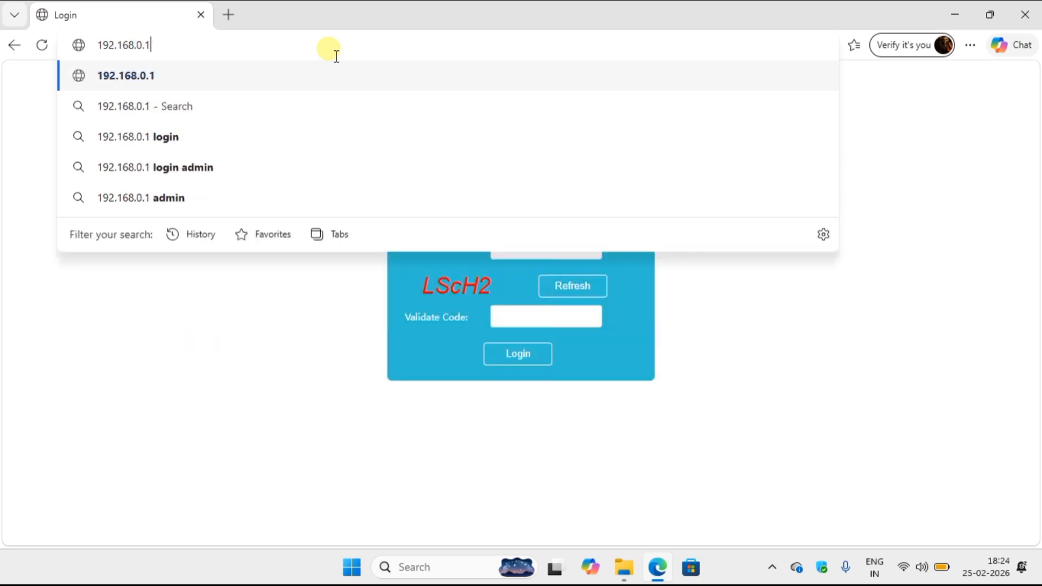
key(Return)
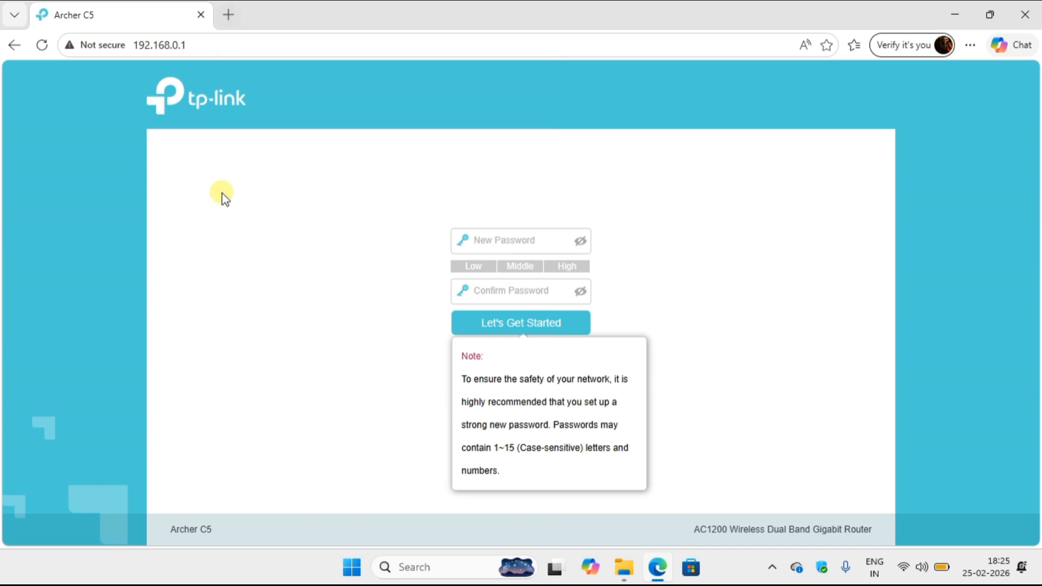
Enter and confirm a new admin password, revealing it to check, then start Quick Setup.
click(517, 251)
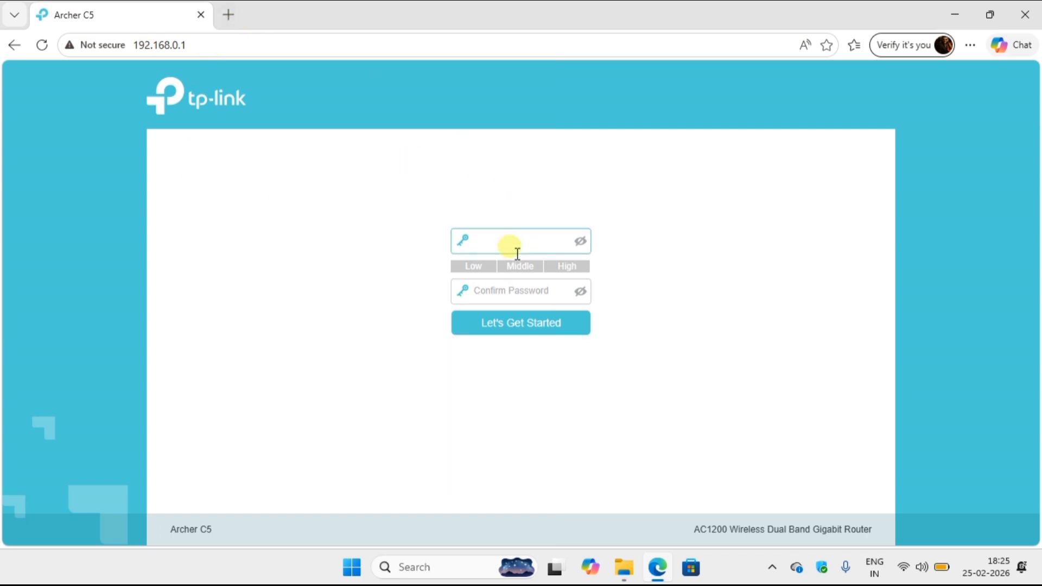
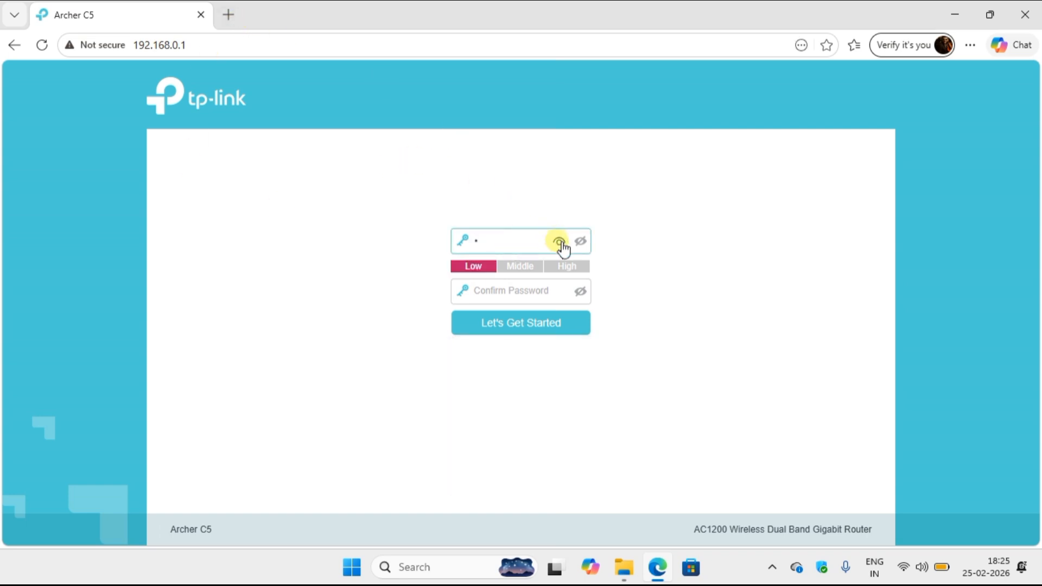
click(559, 242)
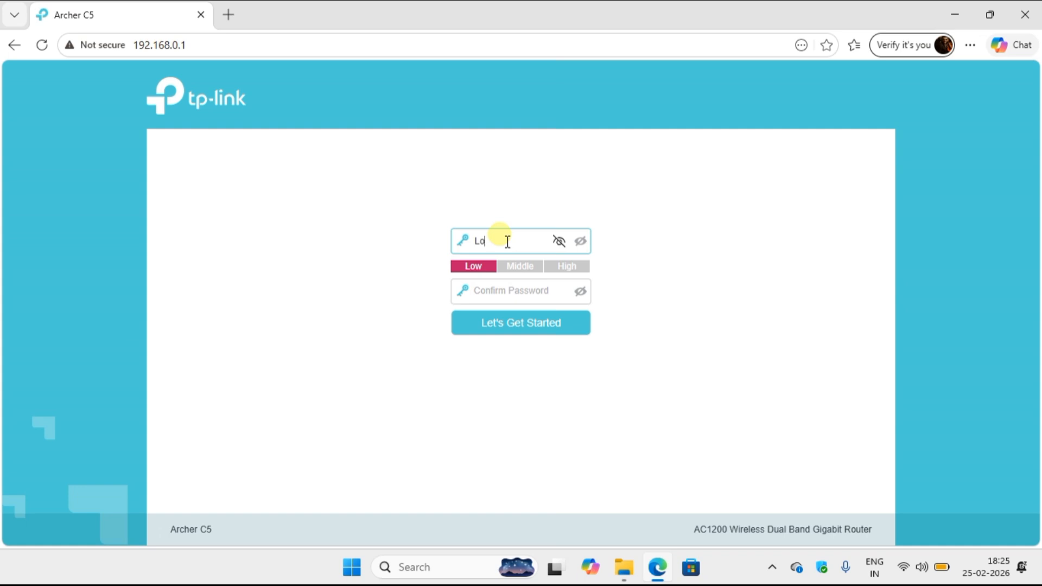
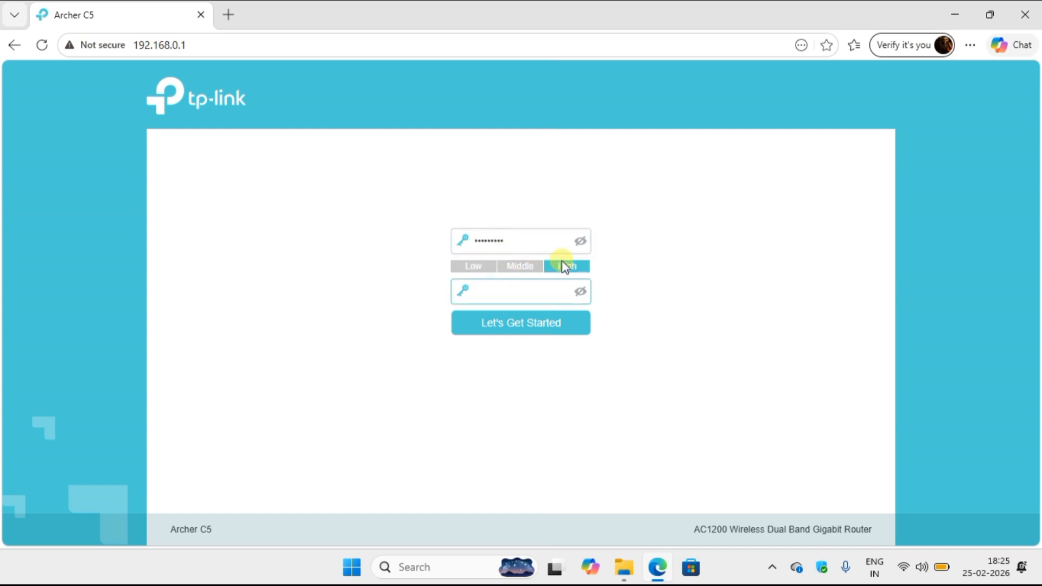
click(568, 297)
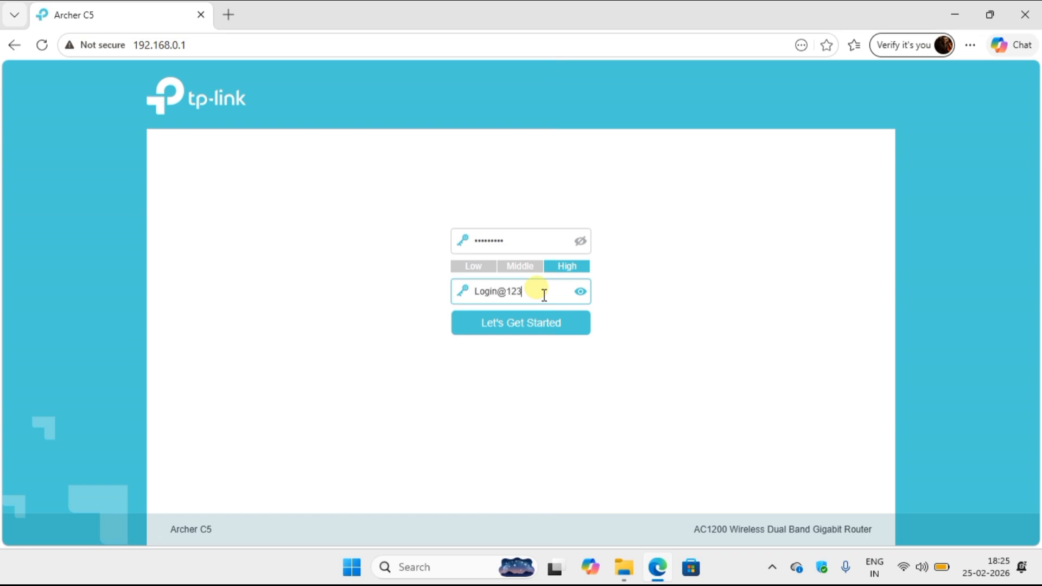
click(536, 326)
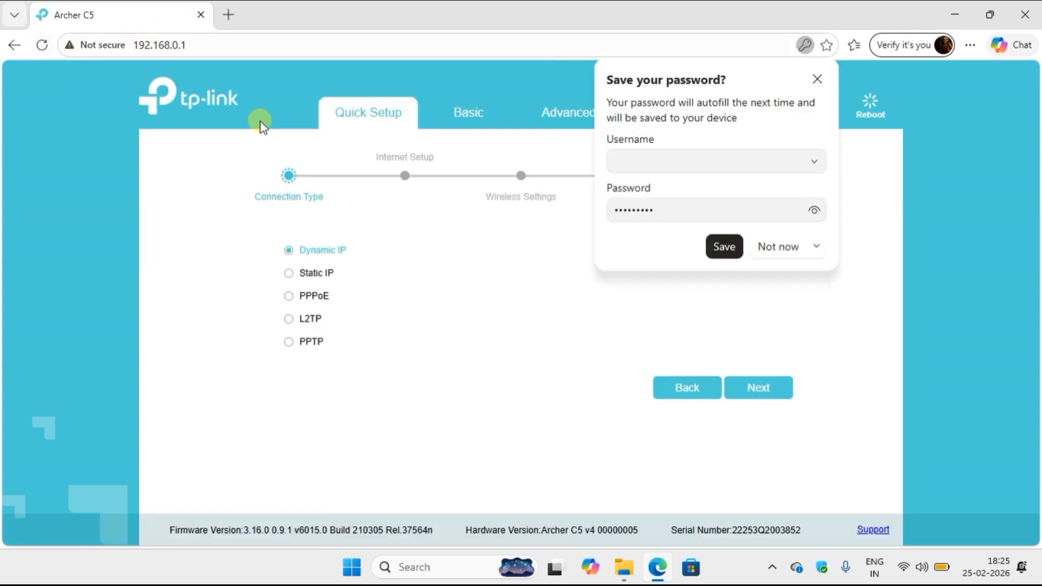
Save the password in Edge, keep Dynamic IP and leave VLAN disabled.
click(724, 246)
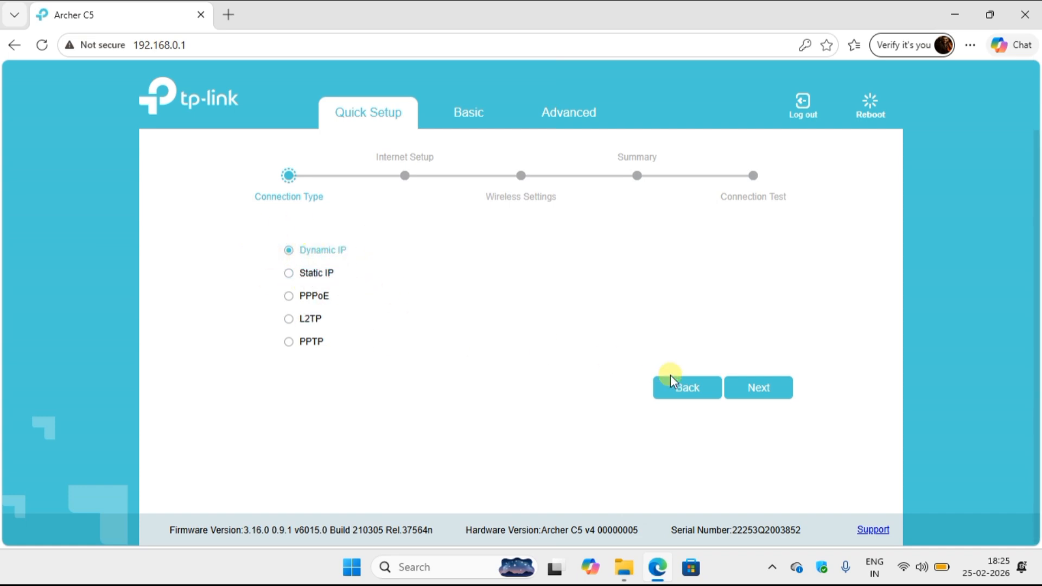
click(772, 390)
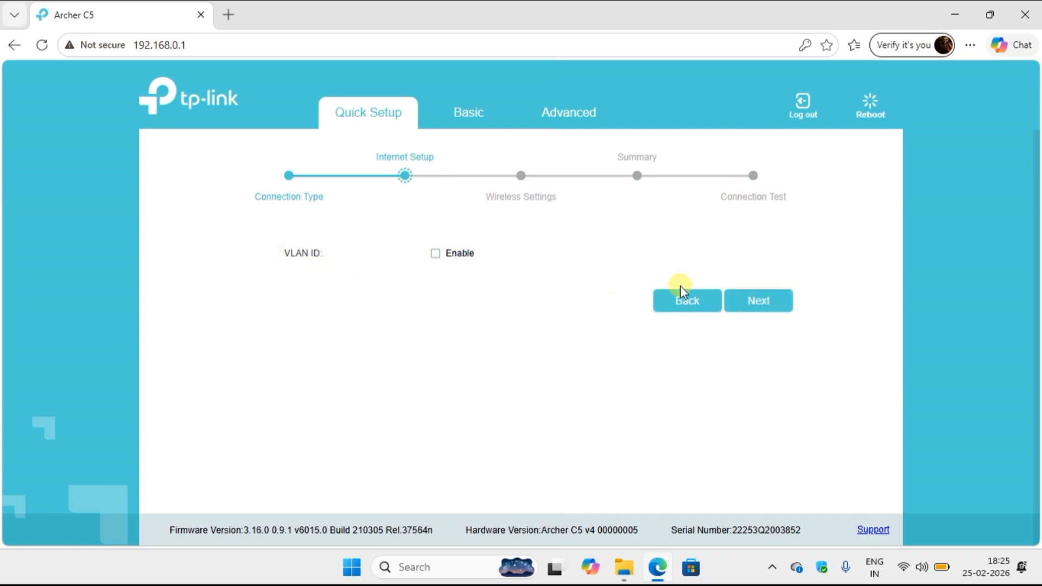
click(762, 308)
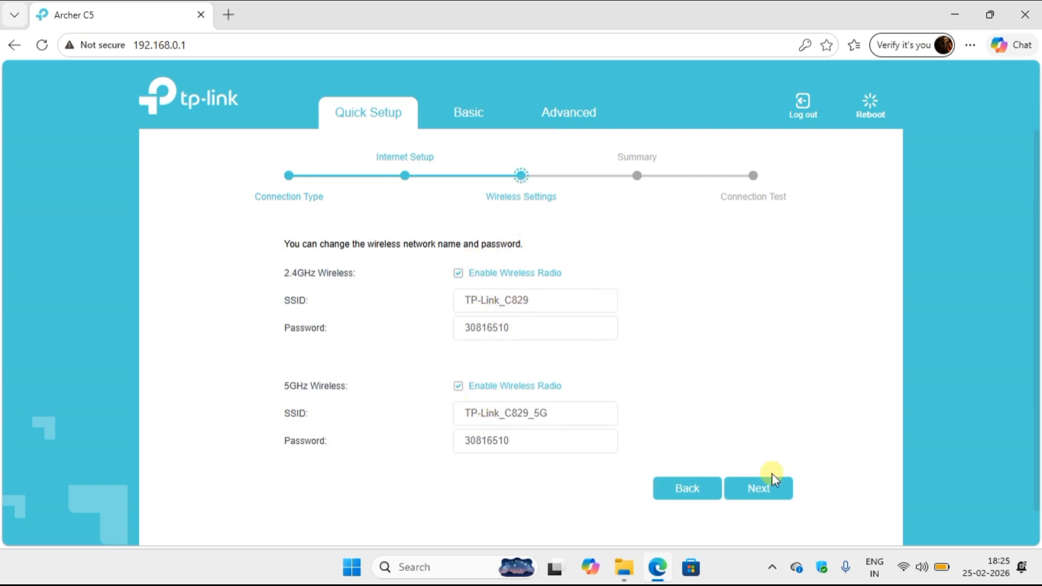
Rename the 2.4GHz and 5GHz networks to OFFICE and OFFICE_5G.
click(902, 568)
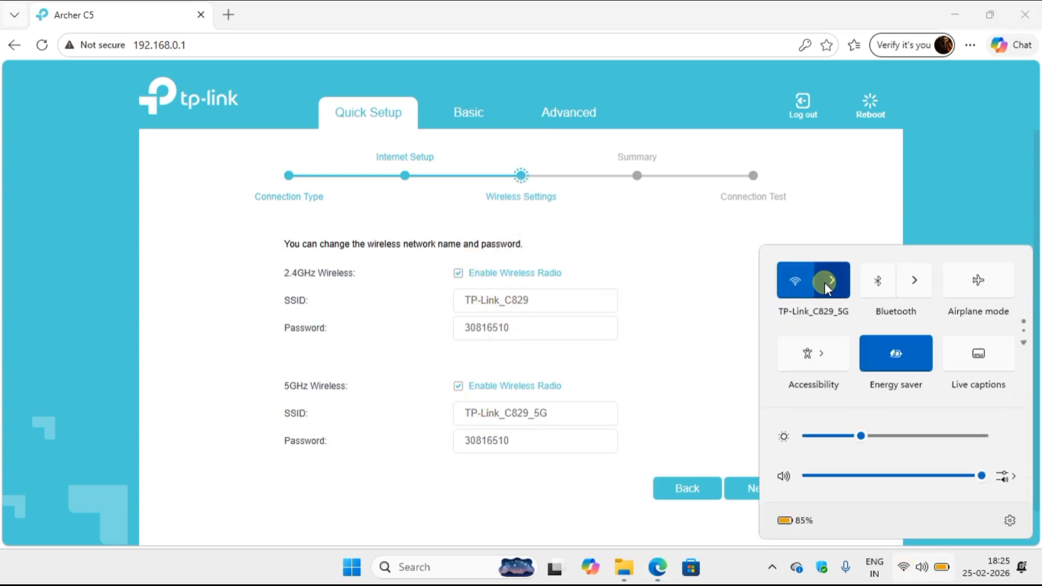
click(824, 282)
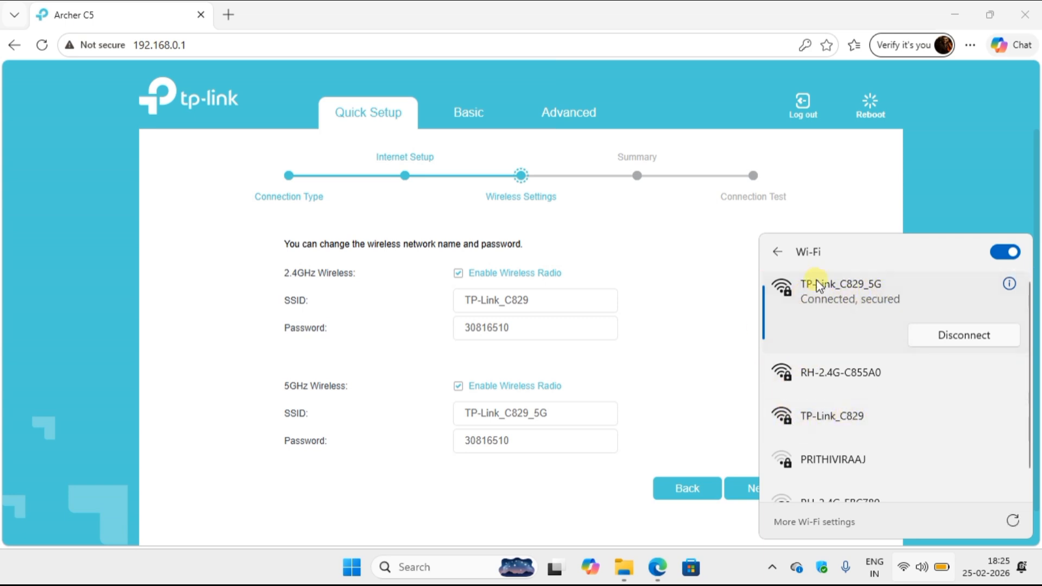
click(554, 316)
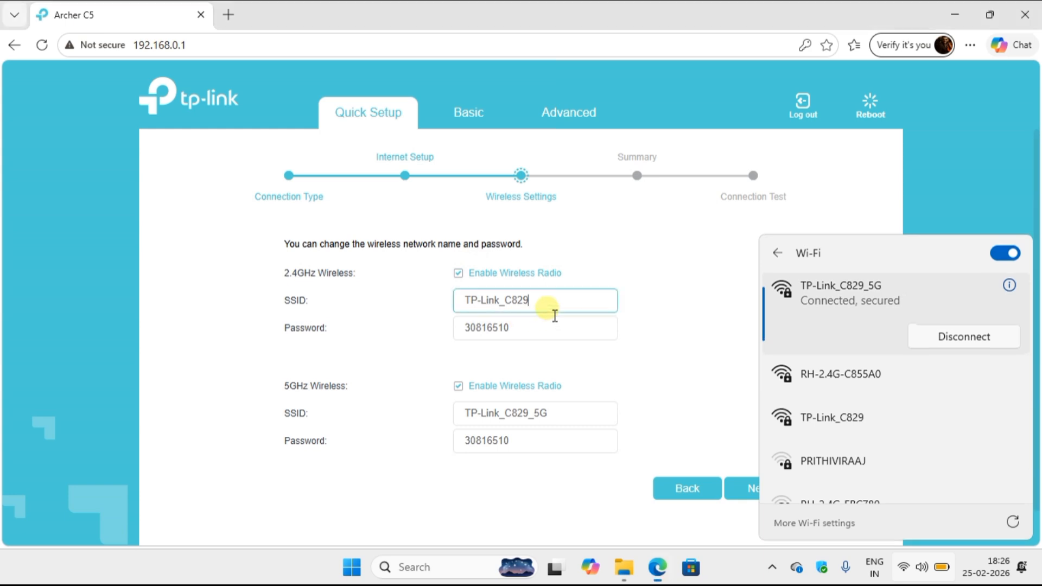
key(BackSpace)
key(BackSpace)
key(BackSpace)
key(BackSpace)
key(BackSpace)
key(BackSpace)
key(BackSpace)
key(BackSpace)
key(BackSpace)
key(BackSpace)
key(BackSpace)
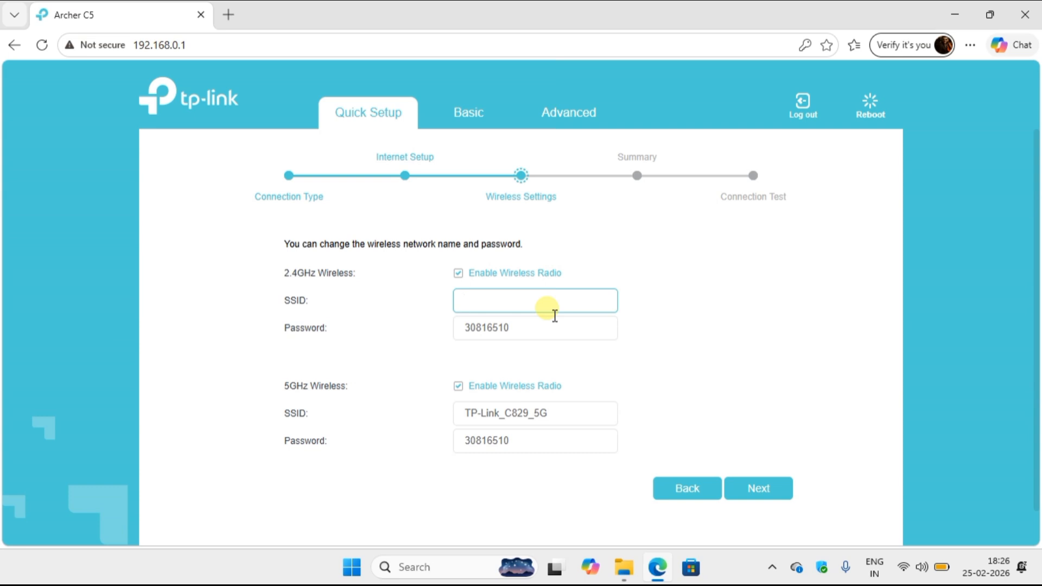
text(OFF)
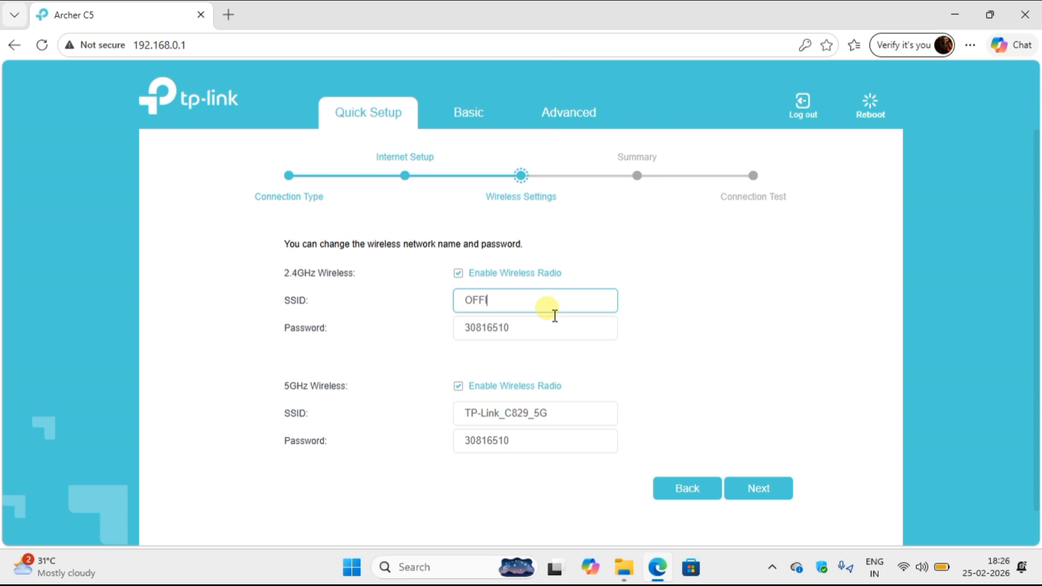
click(536, 422)
key(BackSpace)
key(BackSpace)
key(BackSpace)
key(BackSpace)
key(BackSpace)
key(BackSpace)
key(BackSpace)
key(BackSpace)
key(BackSpace)
key(BackSpace)
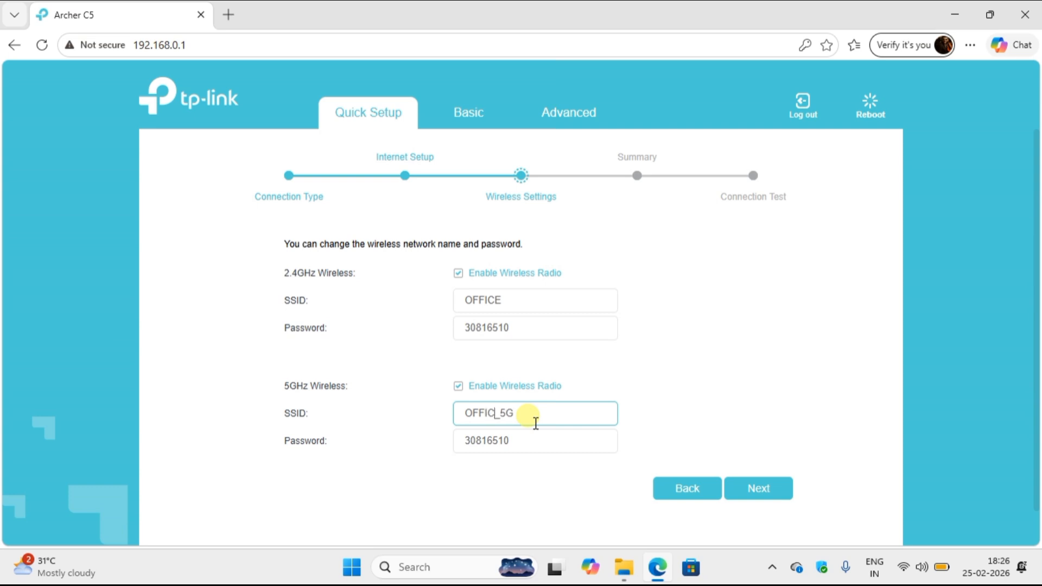
text(OFFICE)
Set new Wi-Fi passwords for both bands and save the wireless settings.
click(519, 337)
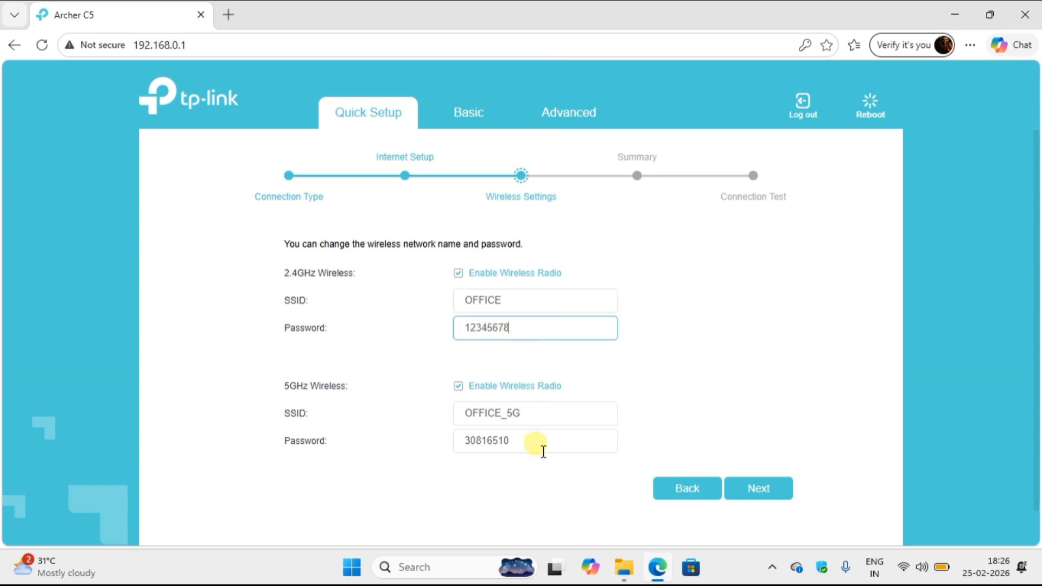
drag(541, 448, 401, 452)
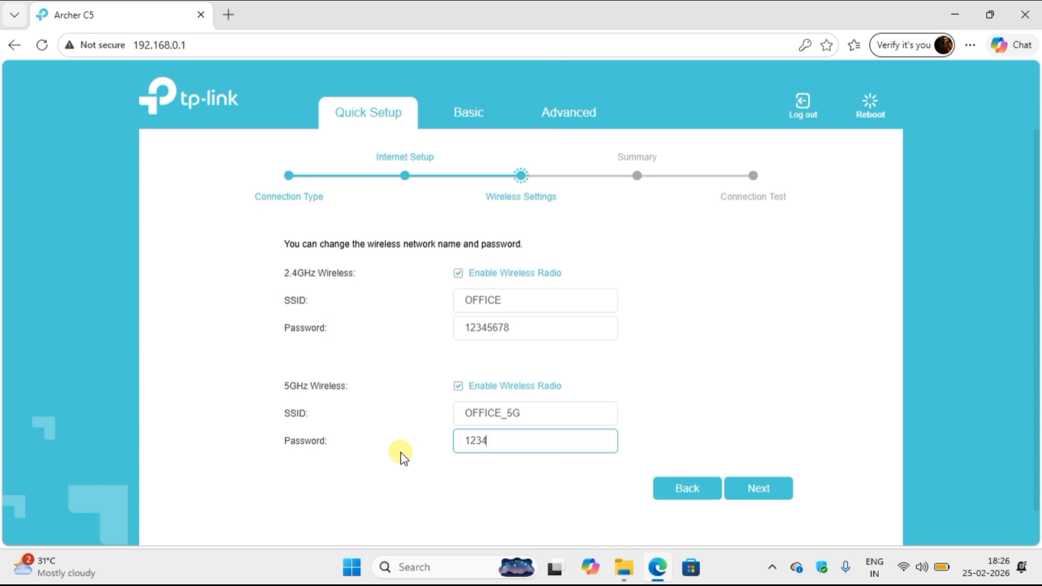
click(756, 490)
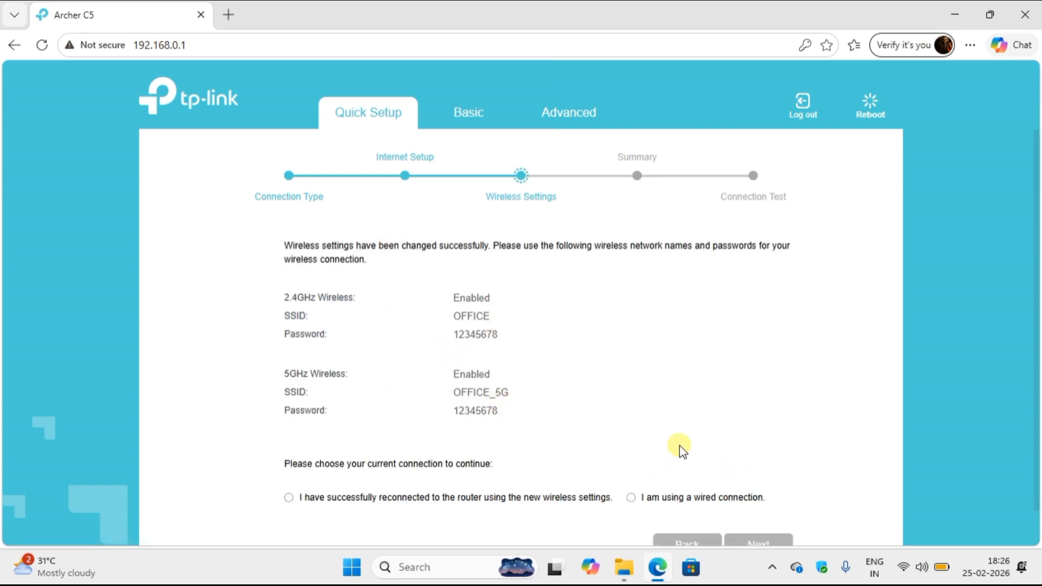
Choose 'I have successfully reconnected to the router using the new wireless settings' and continue.
drag(1031, 201, 1035, 277)
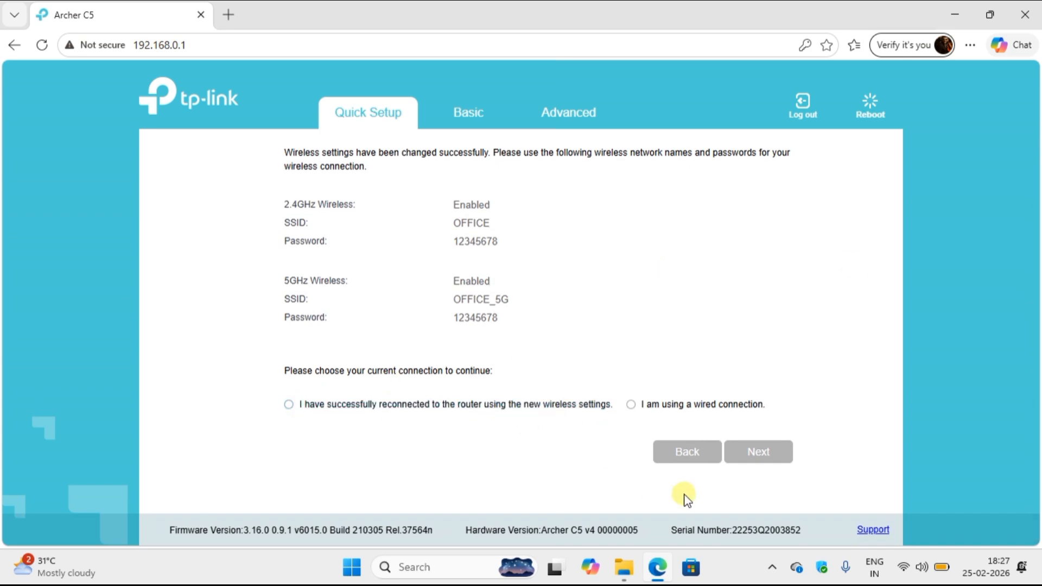
click(375, 406)
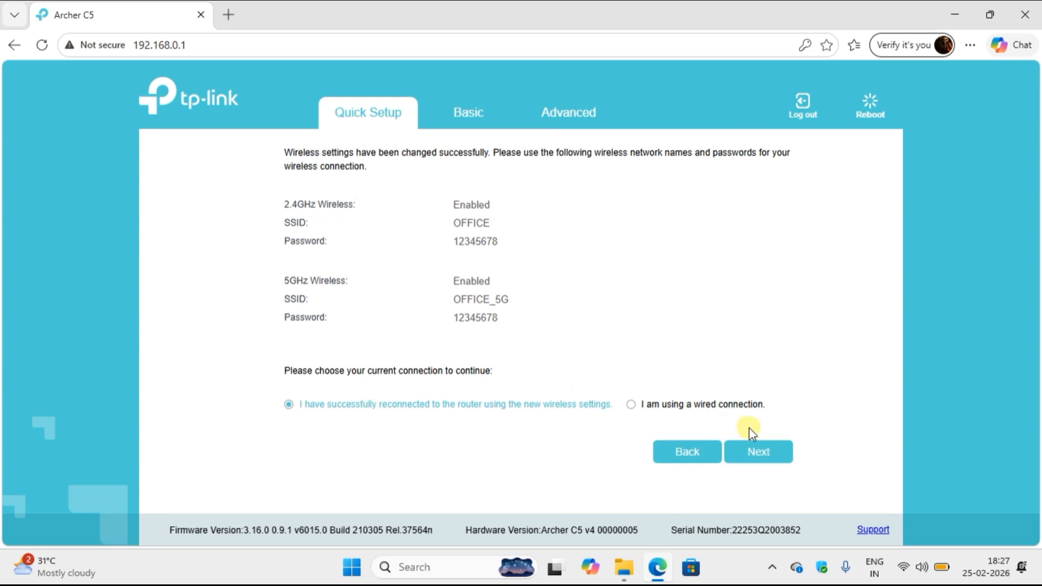
click(759, 458)
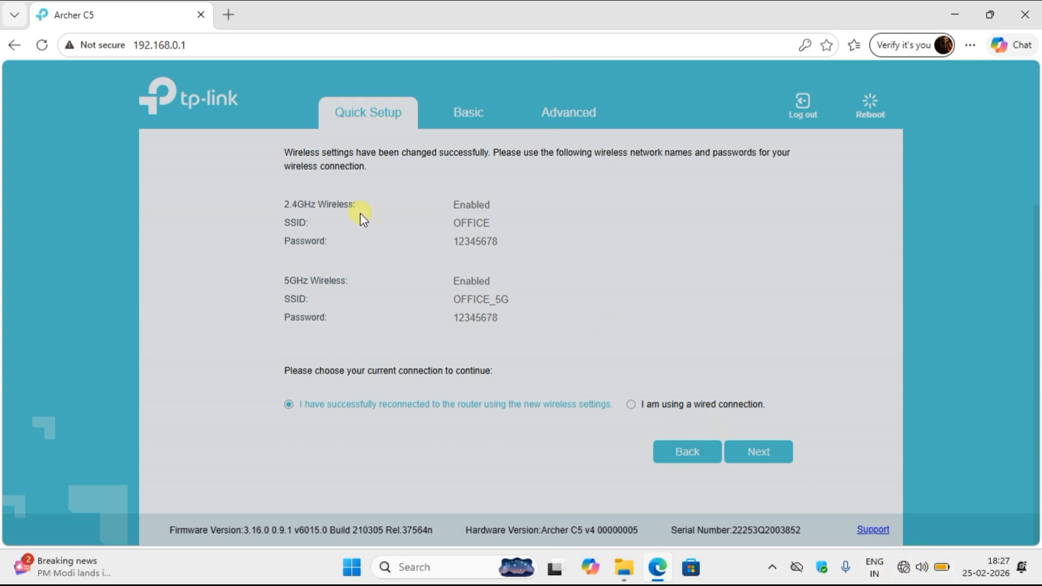
Join the laptop to OFFICE_5G using its new Wi-Fi password.
click(905, 567)
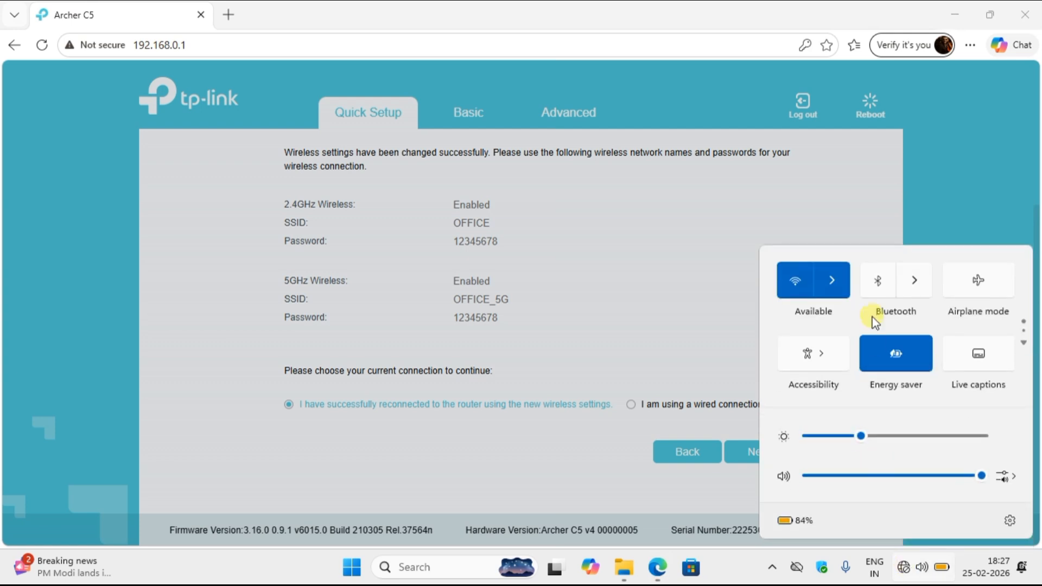
click(840, 282)
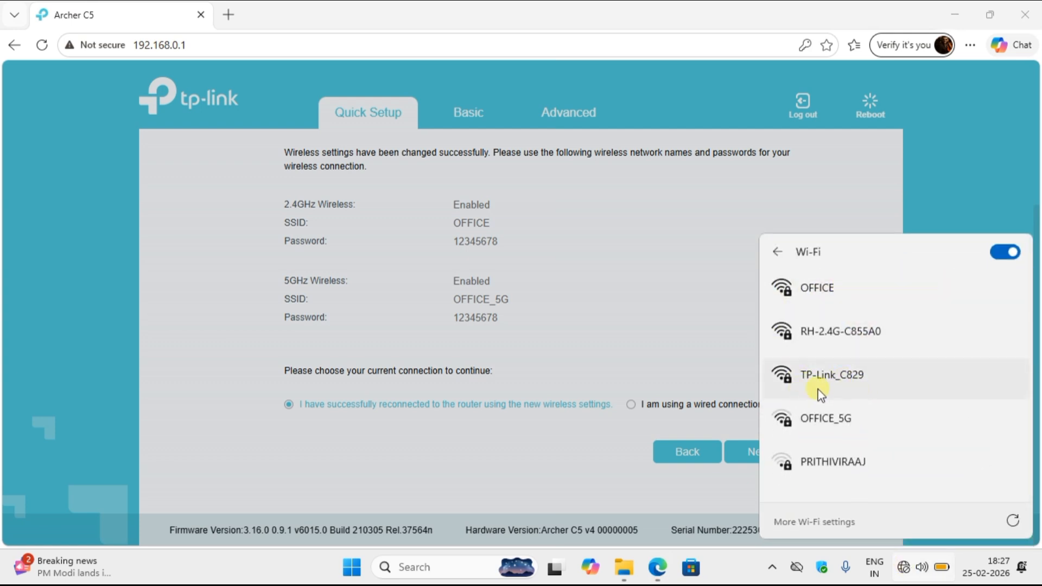
click(836, 414)
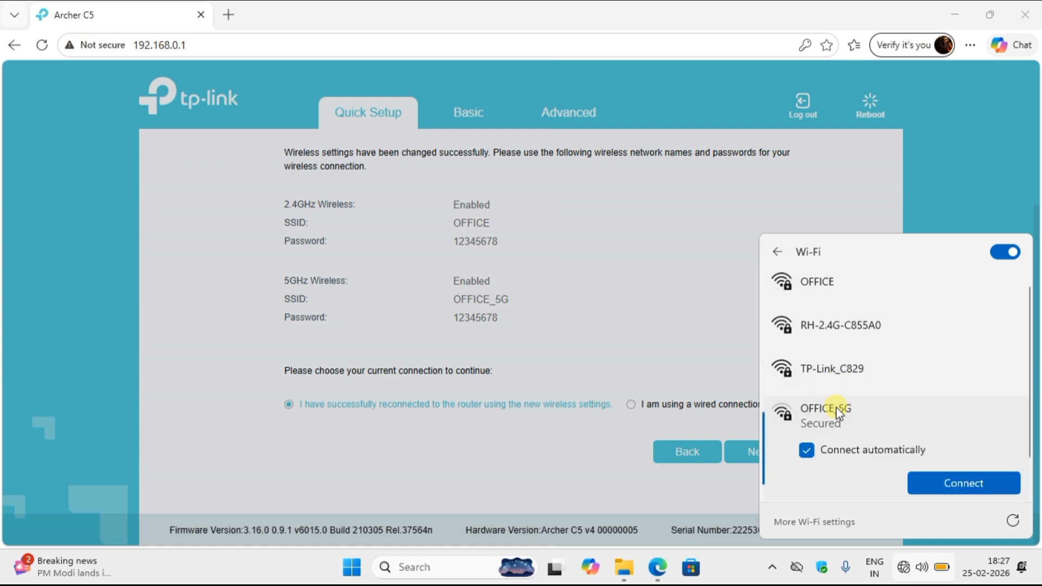
click(940, 483)
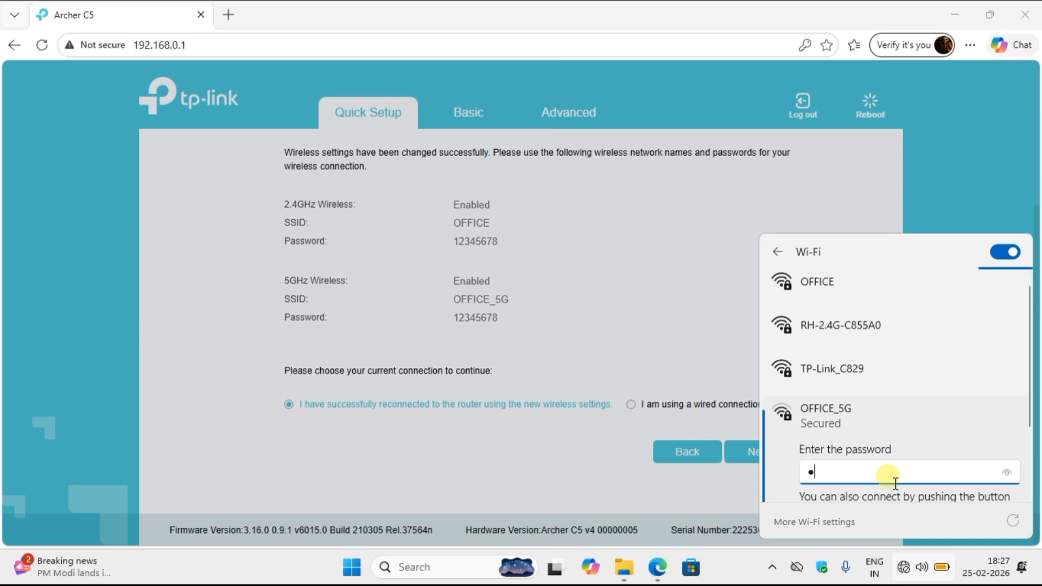
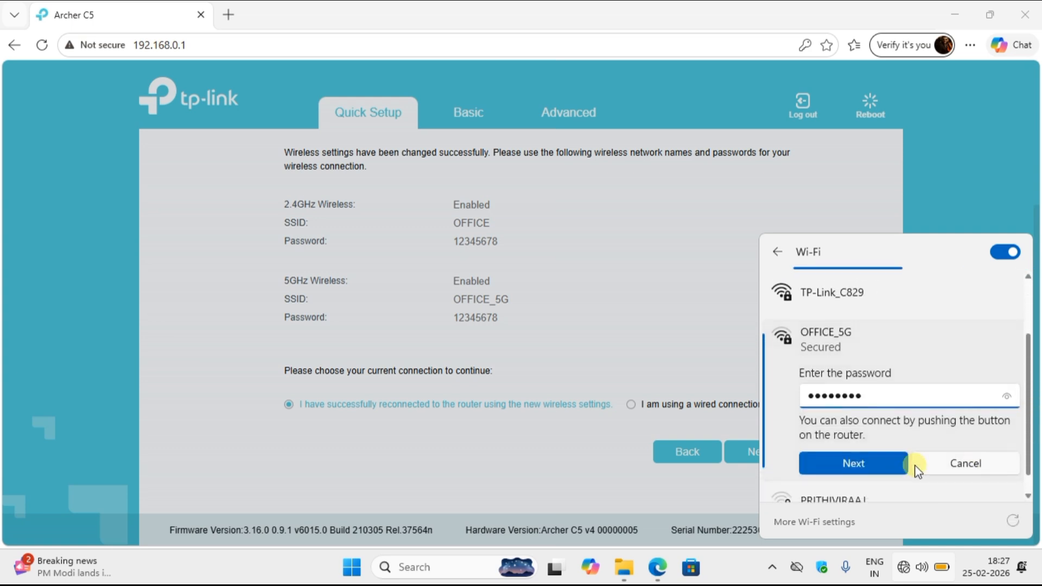
click(890, 461)
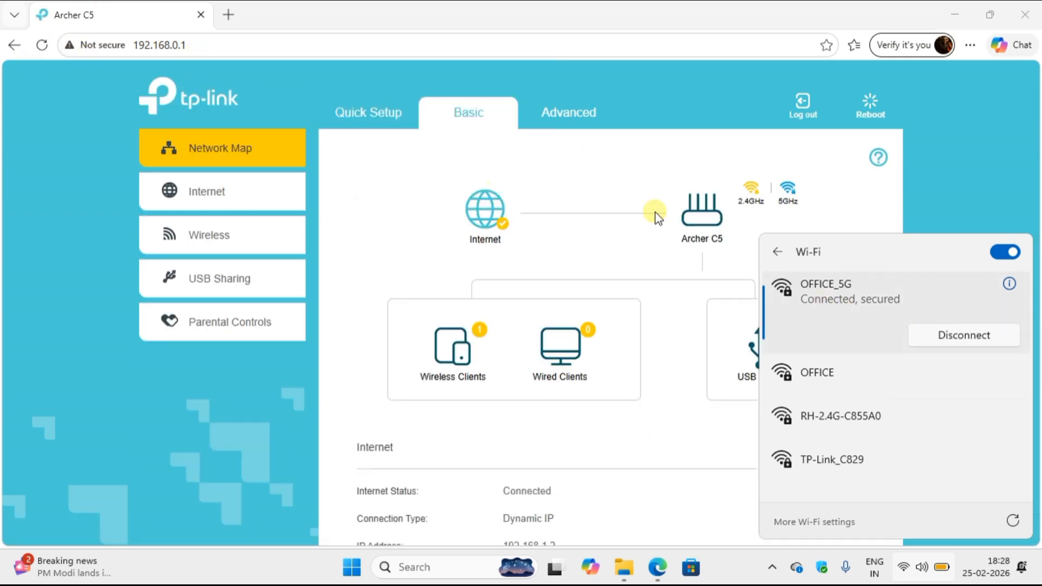
Check the Wireless settings and Advanced Status pages, then return to the Basic Network Map.
click(1004, 178)
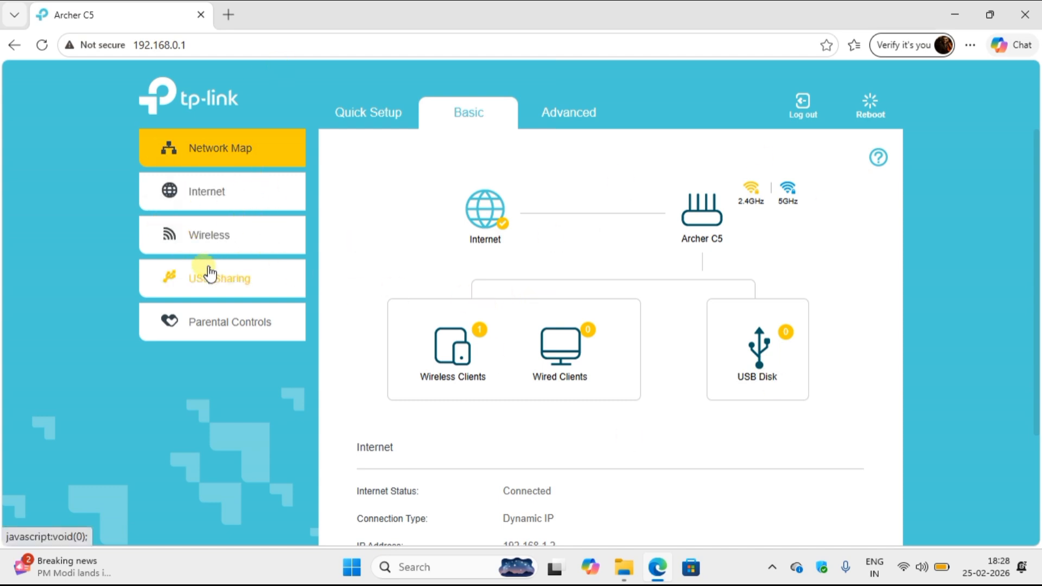
click(212, 240)
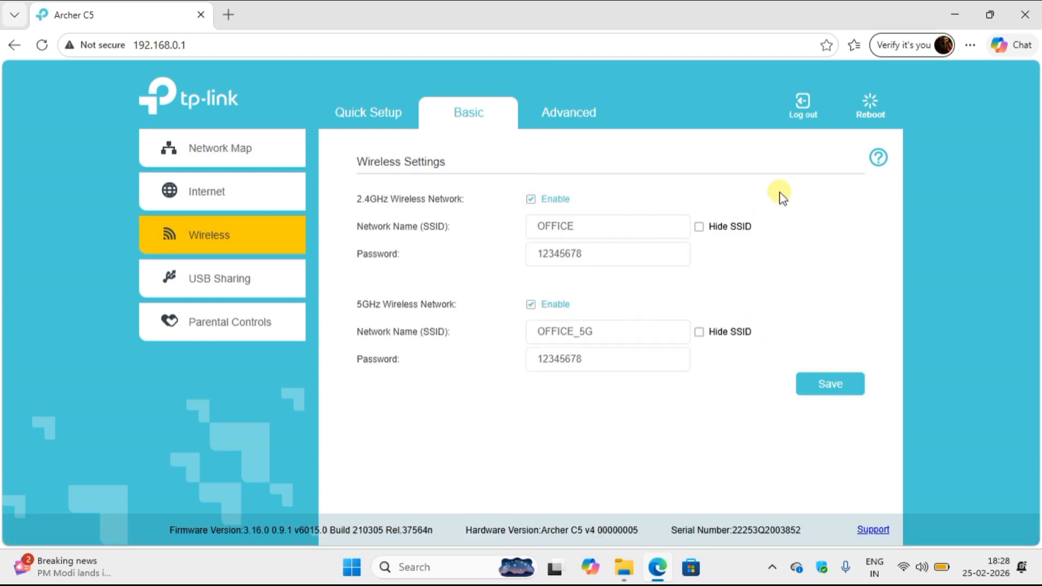
click(570, 115)
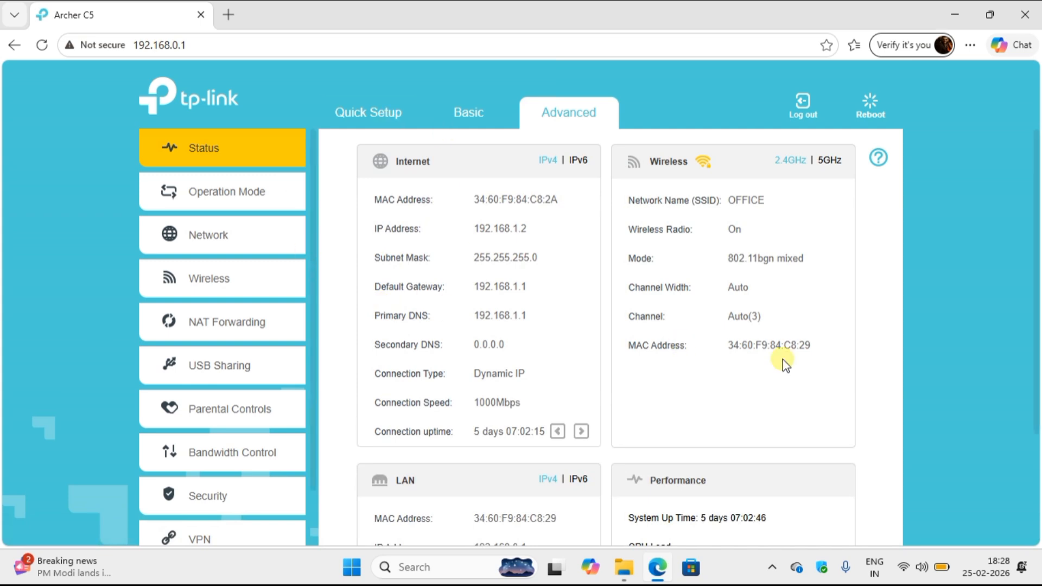
mouse_move(1037, 206)
mouse_down()
mouse_move(1039, 297)
mouse_move(1039, 204)
mouse_up()
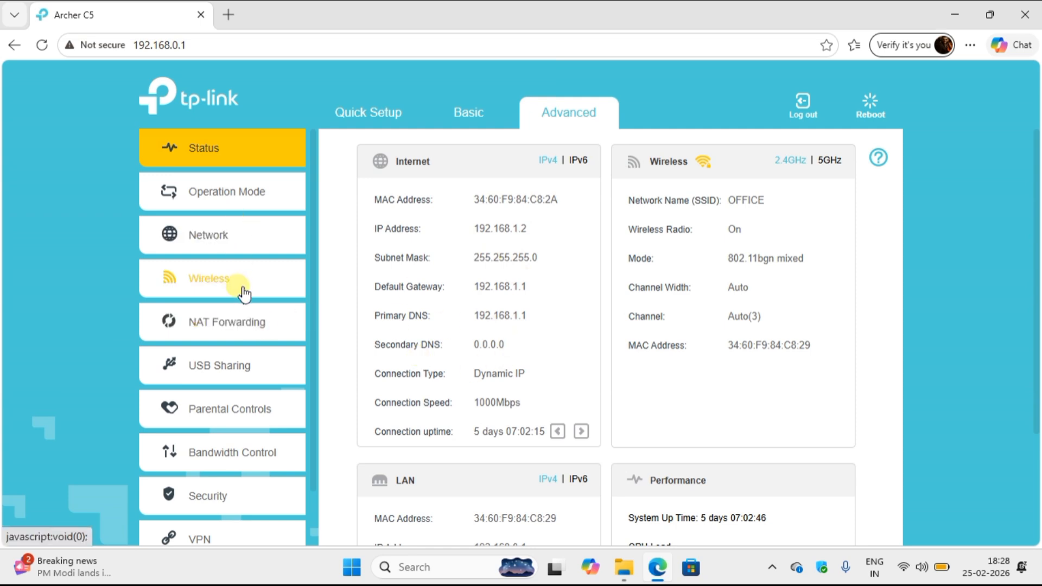
click(480, 118)
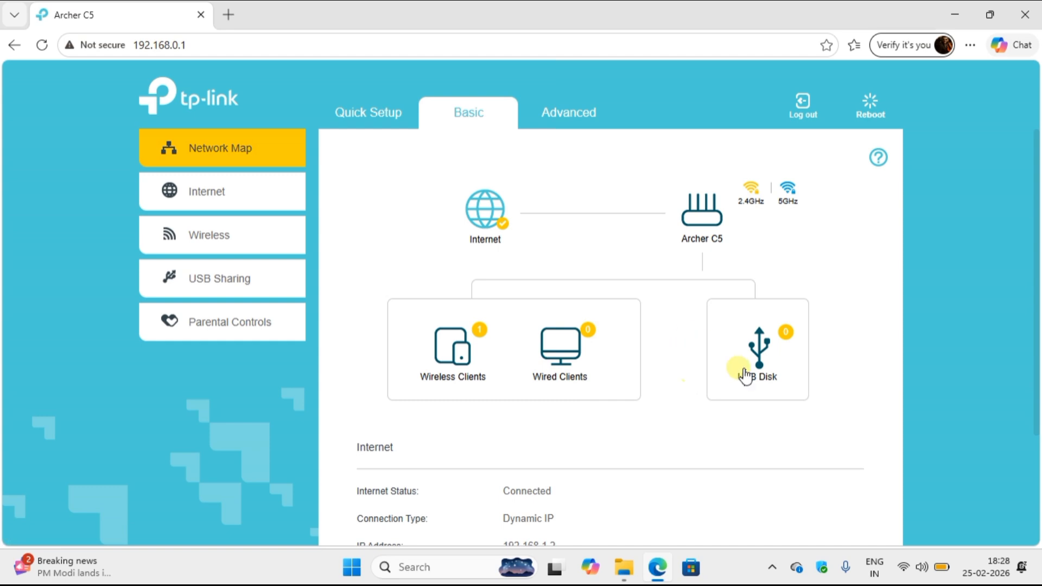
View the USB disk, wired client and wireless client details, and expand USB Sharing.
click(745, 375)
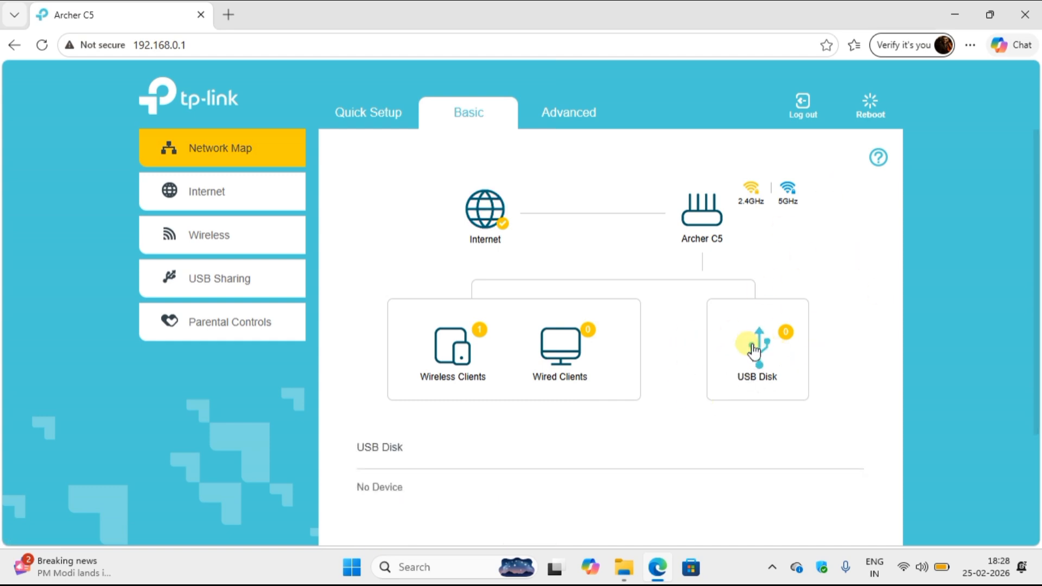
click(610, 362)
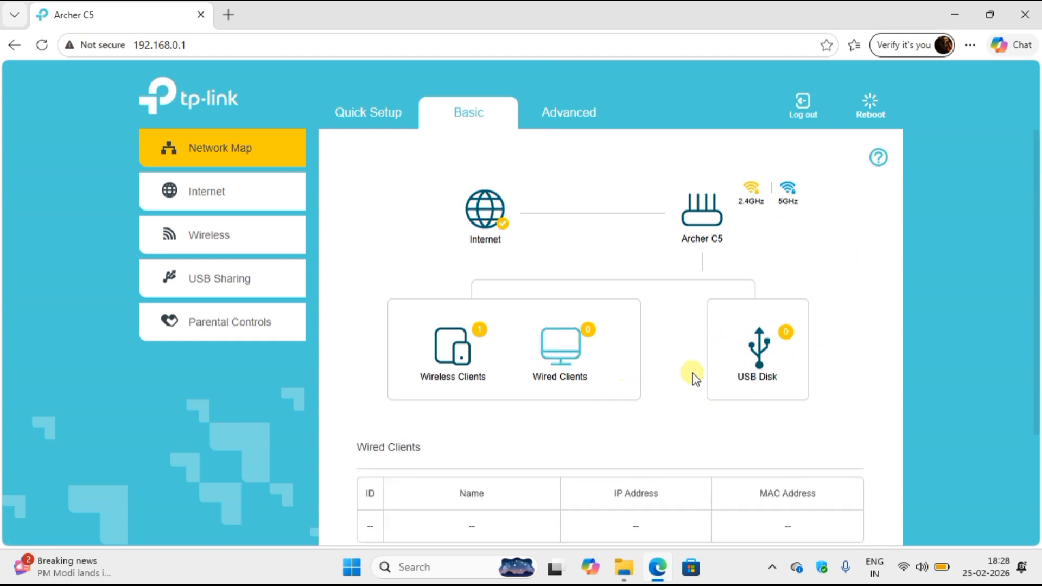
drag(1033, 218, 1033, 278)
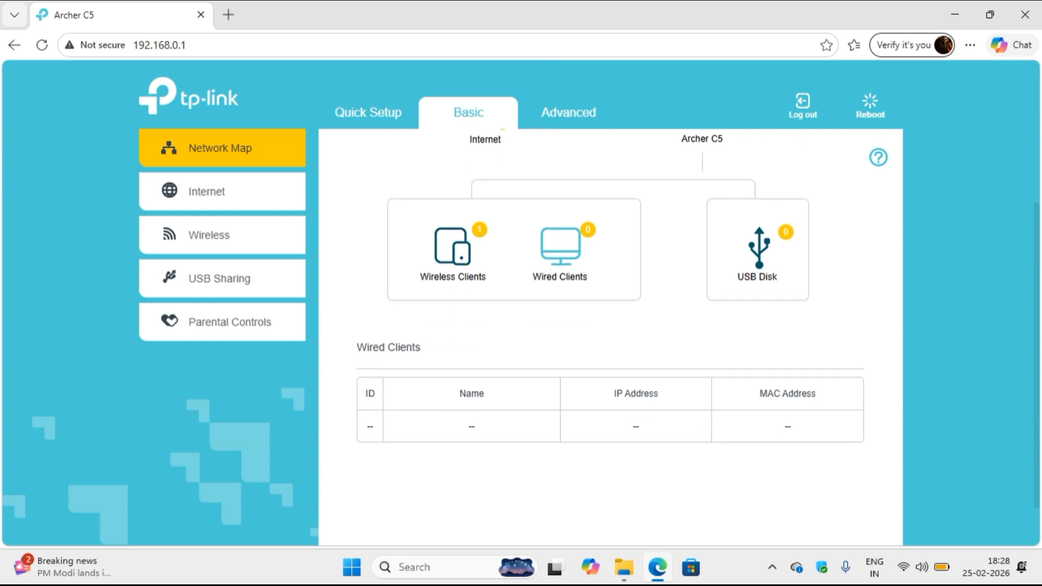
click(450, 279)
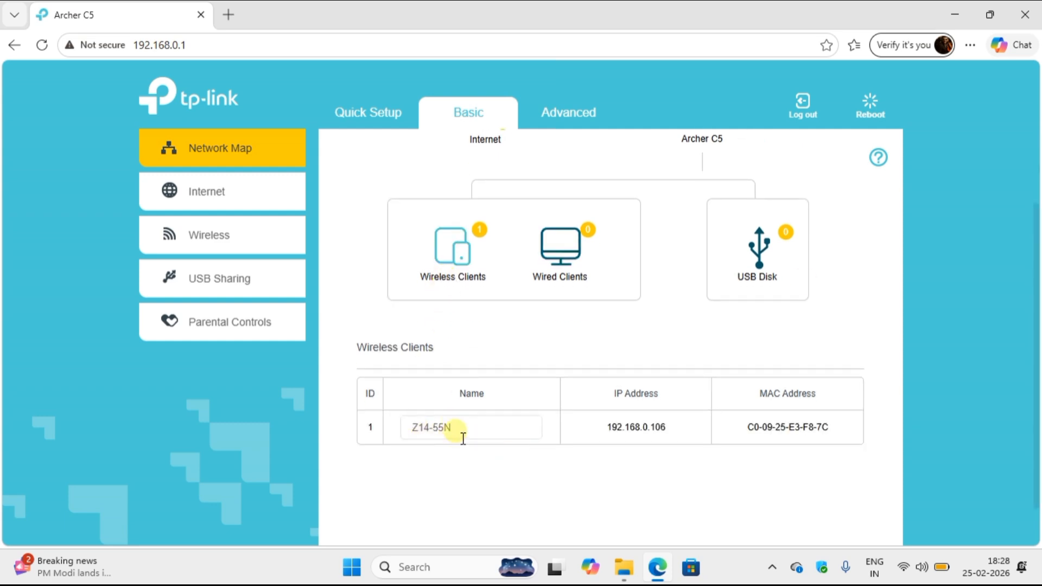
drag(1035, 306, 1038, 157)
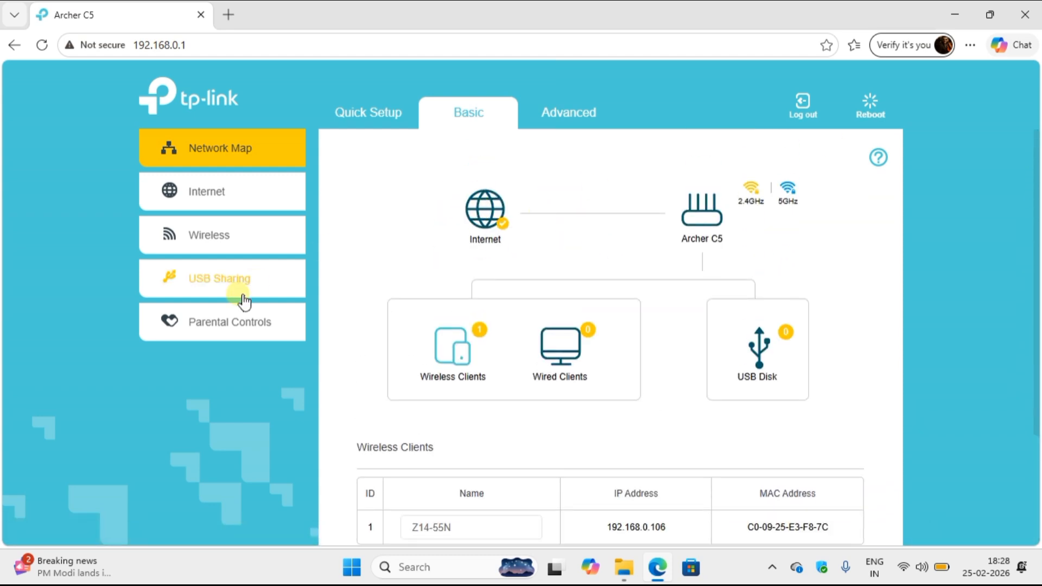
click(243, 300)
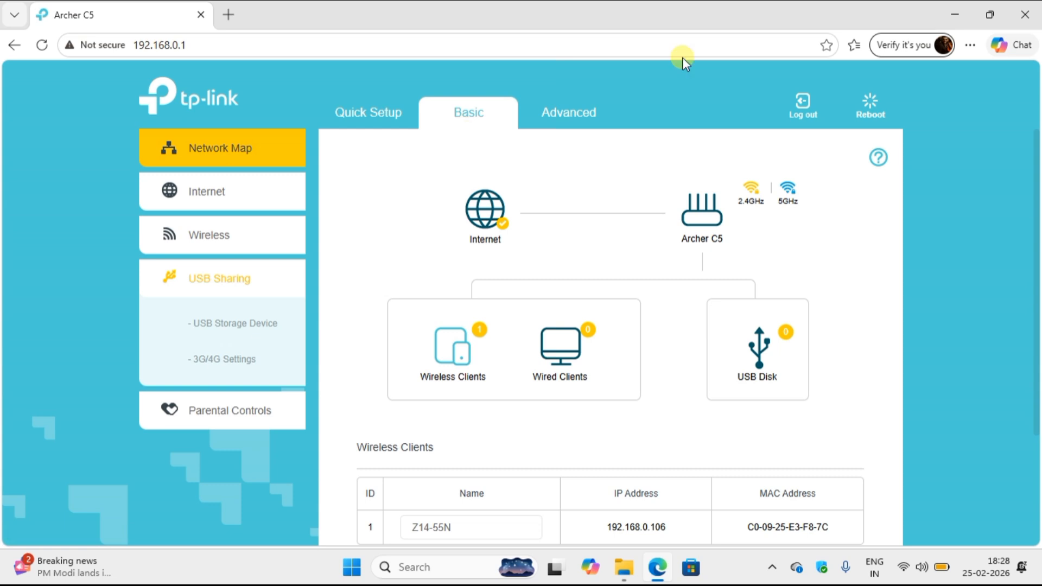
Log out, sign back in with the admin password, and dismiss Edge's leaked-passwords popup.
click(804, 108)
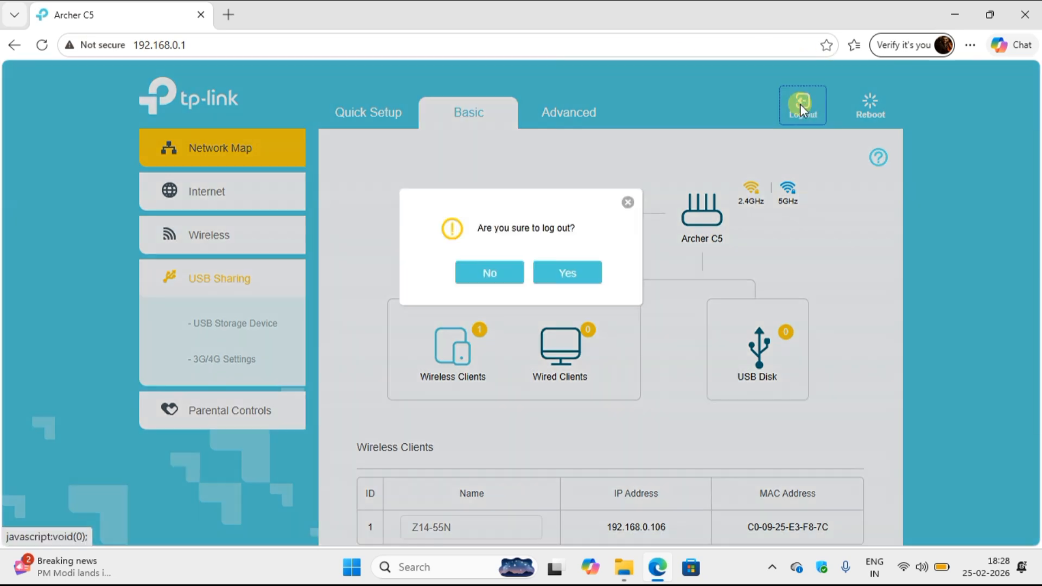
click(574, 272)
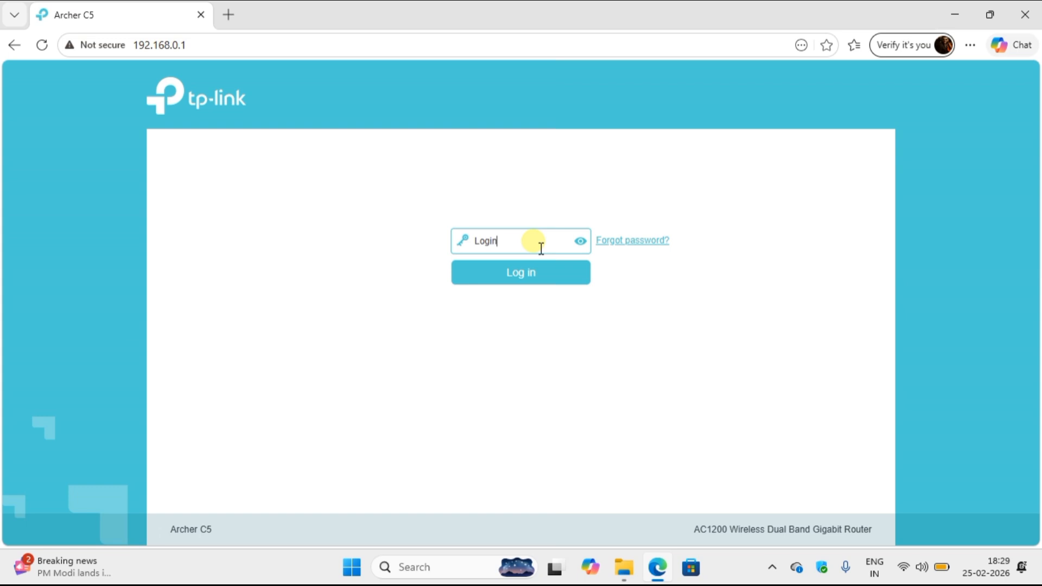
click(533, 270)
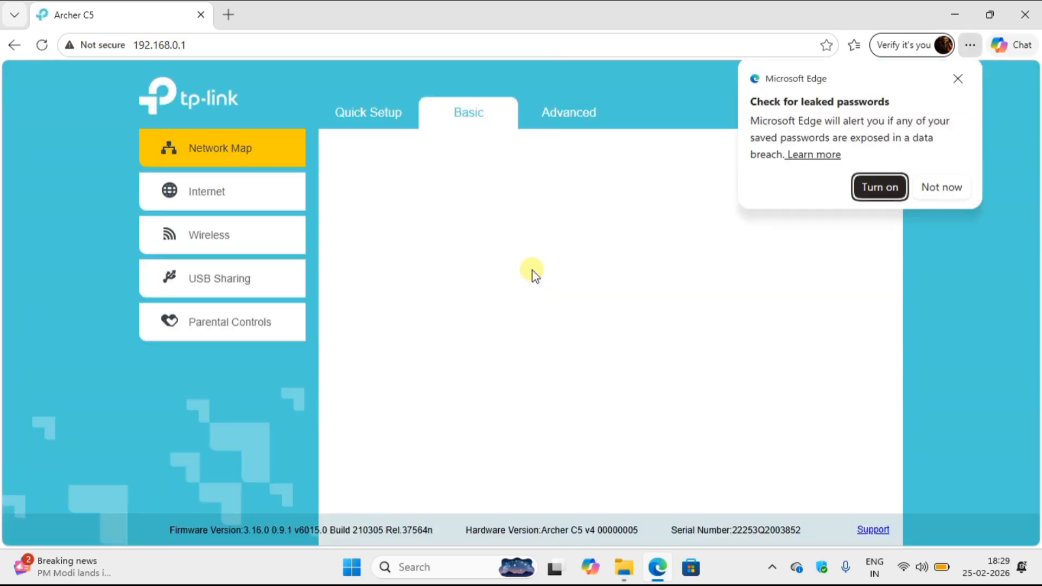
click(958, 79)
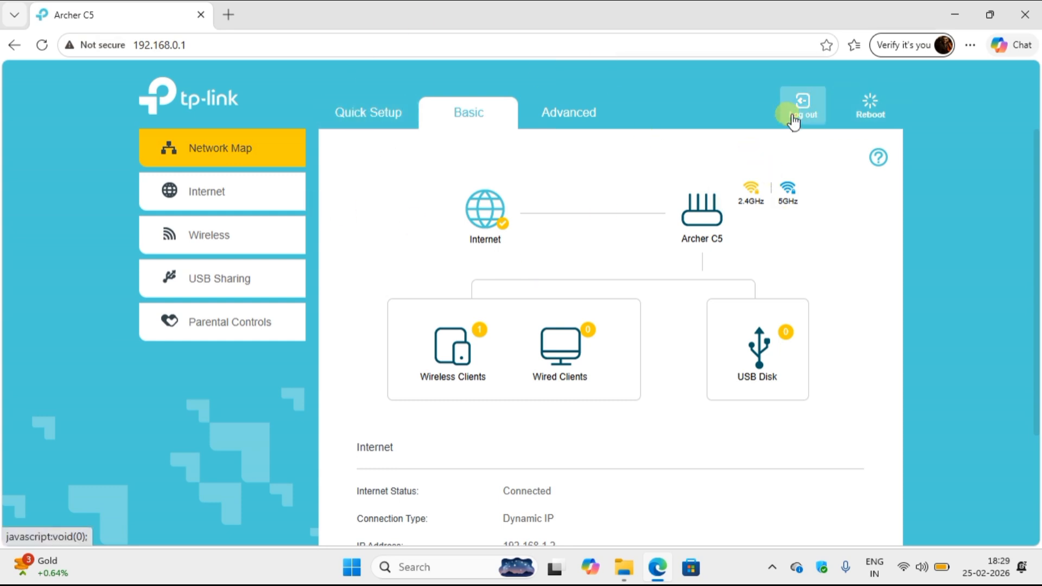
Close Edge, refresh the desktop, and bring up the screen recorder controls from the tray.
click(1025, 10)
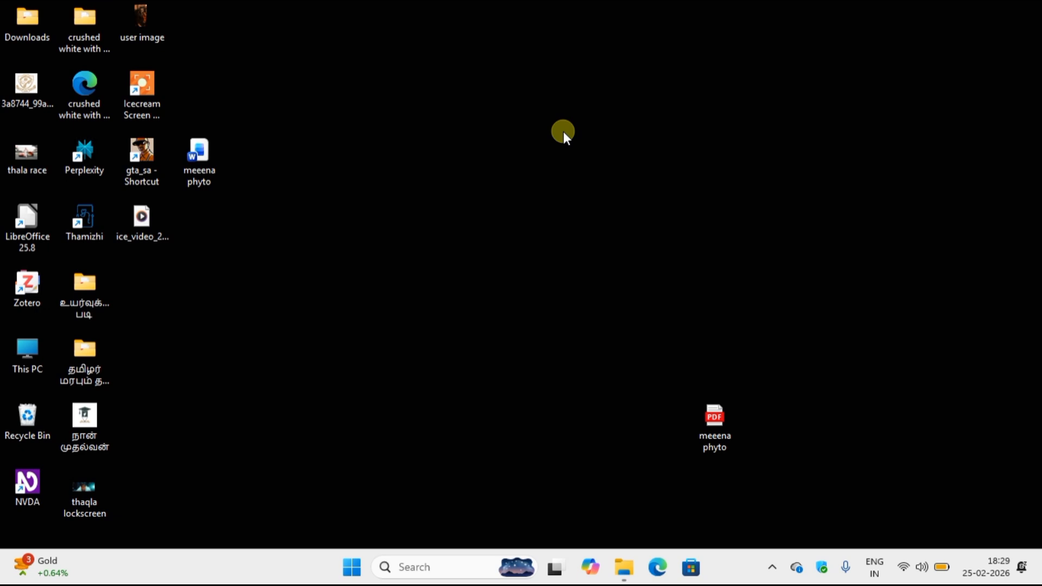
right_click(563, 132)
click(601, 201)
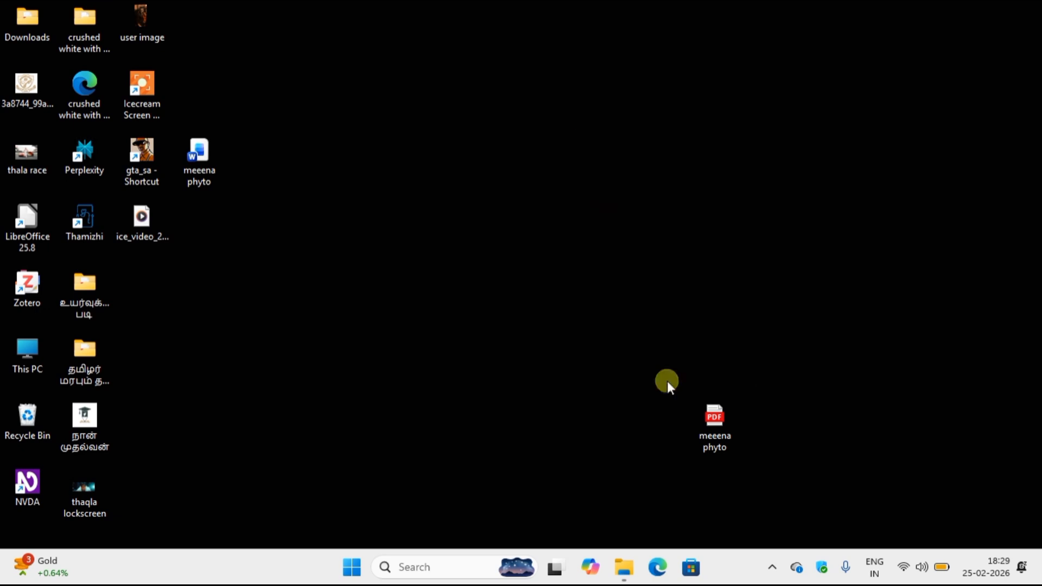
click(774, 567)
click(716, 522)
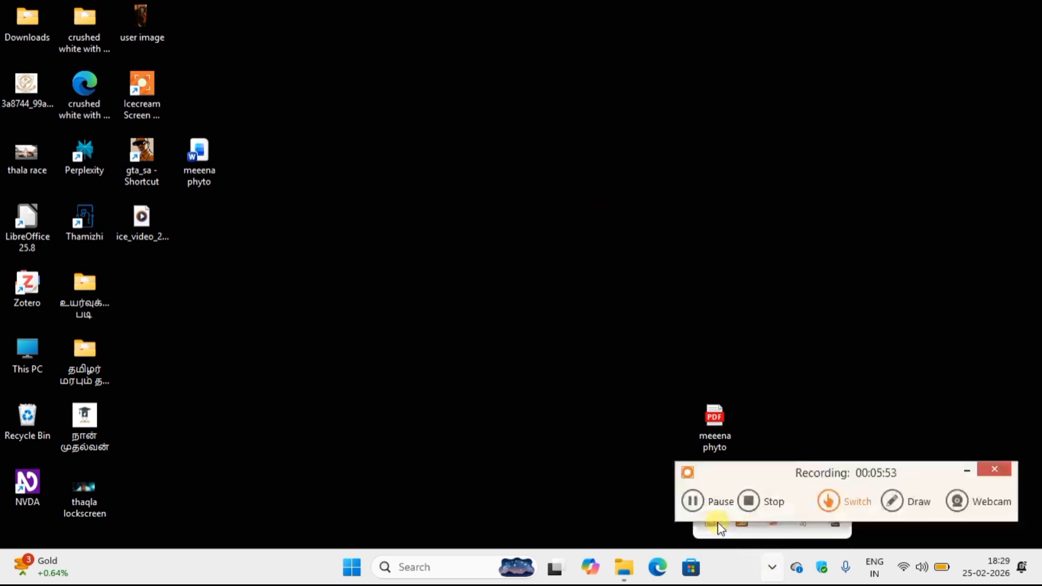